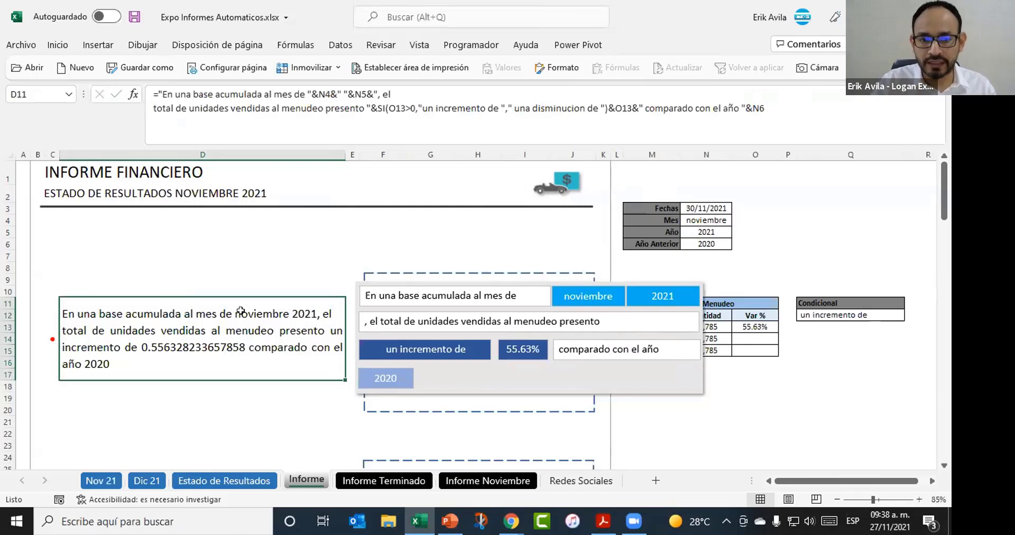
Compare the D11 summary sentence on the Informe sheet with the Informe Noviembre version and review the SI texts in its formula
left_click(221, 268)
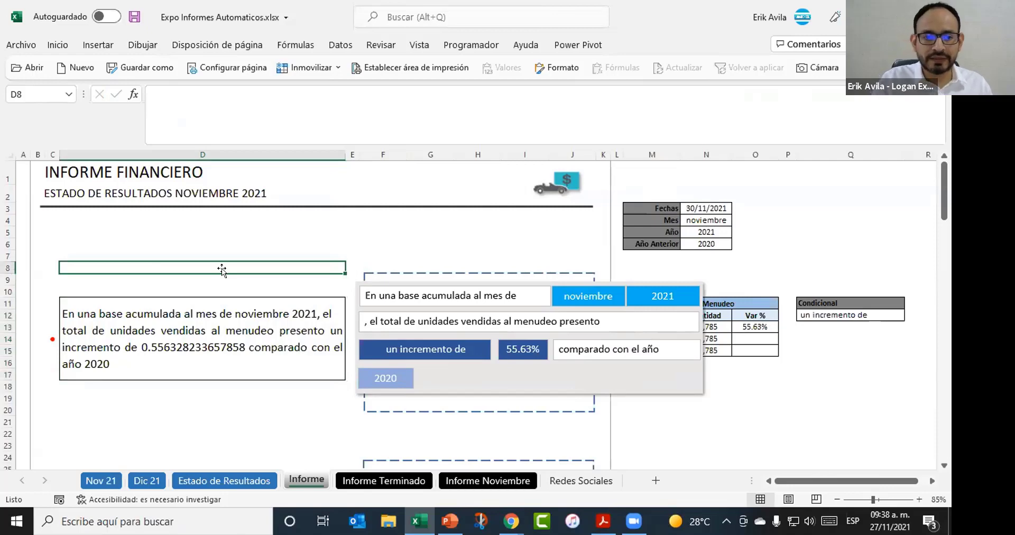
left_click(185, 333)
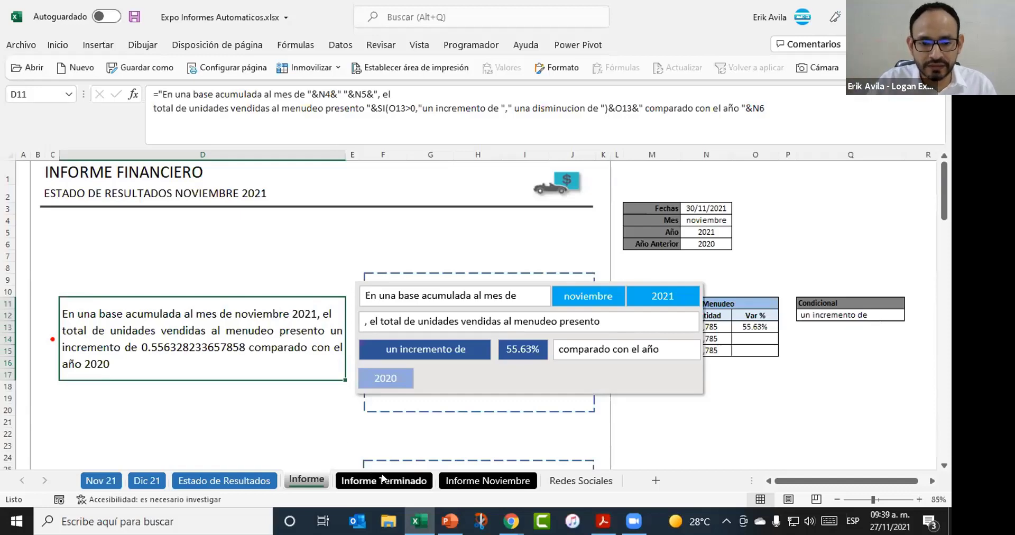
left_click(487, 481)
scroll(308, 384, "up", 6)
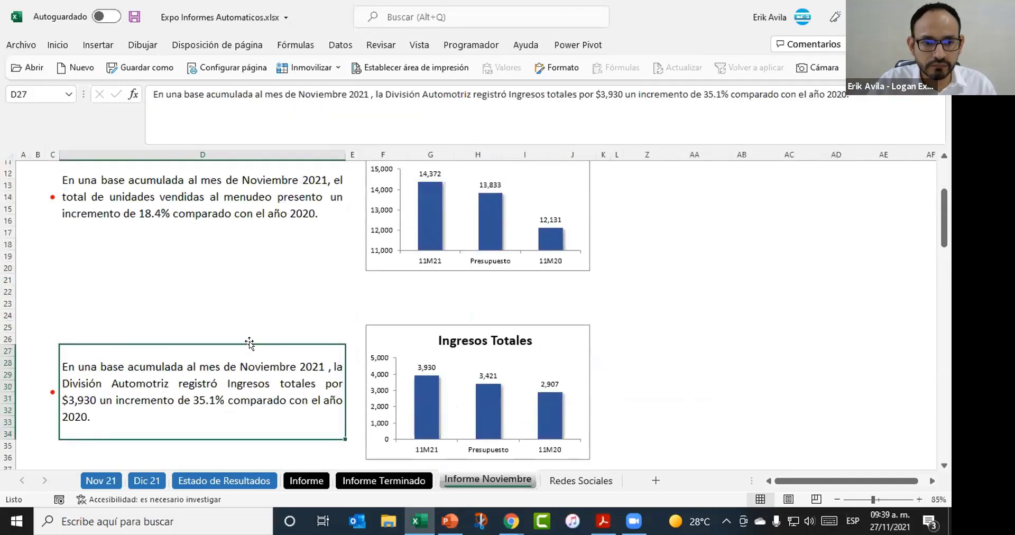
left_click(158, 364)
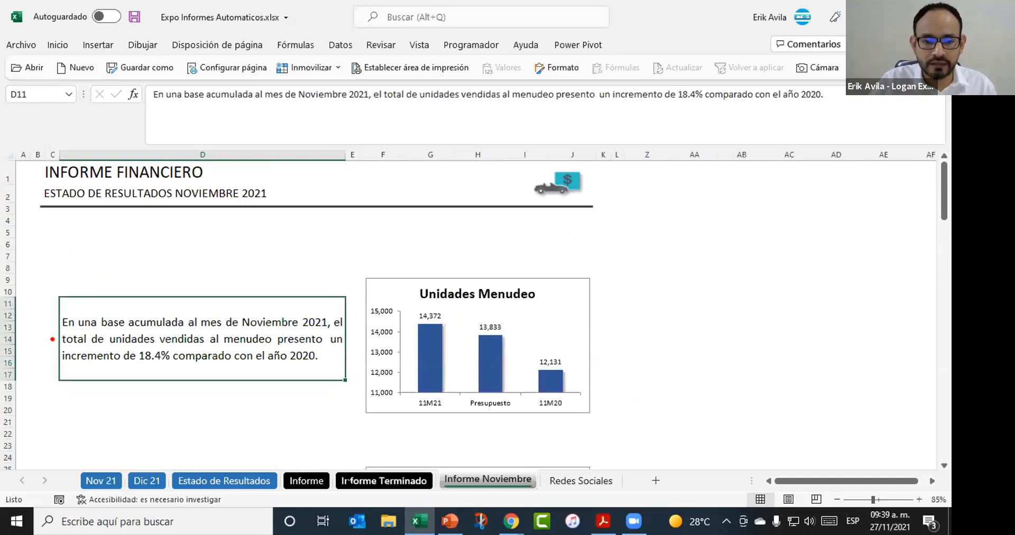
left_click(306, 481)
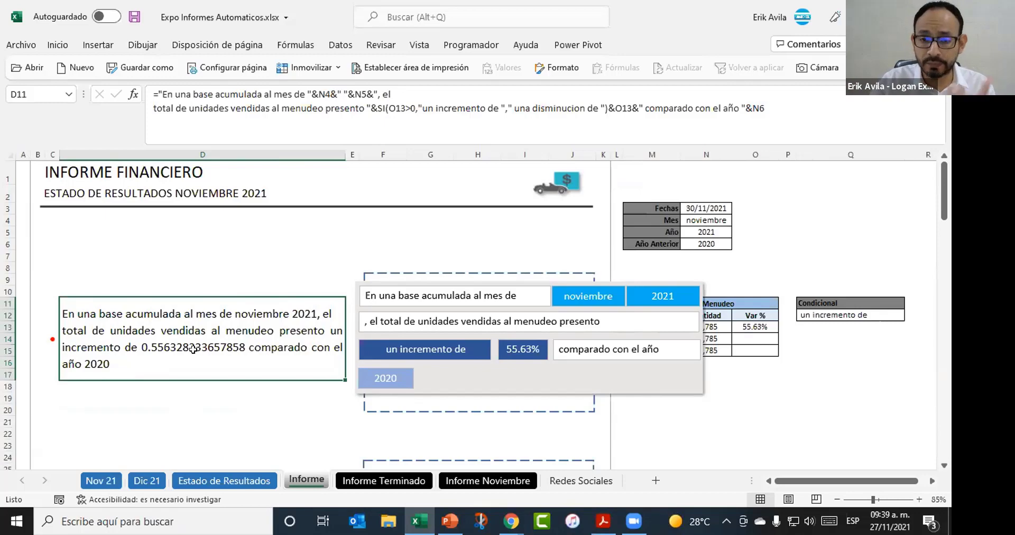
left_click(455, 128)
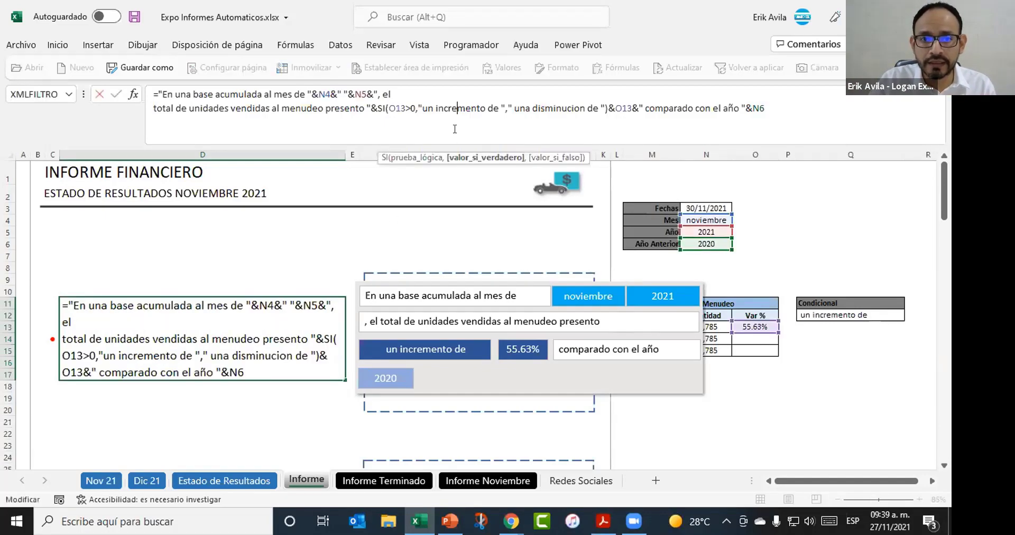
key("ctrl+Return")
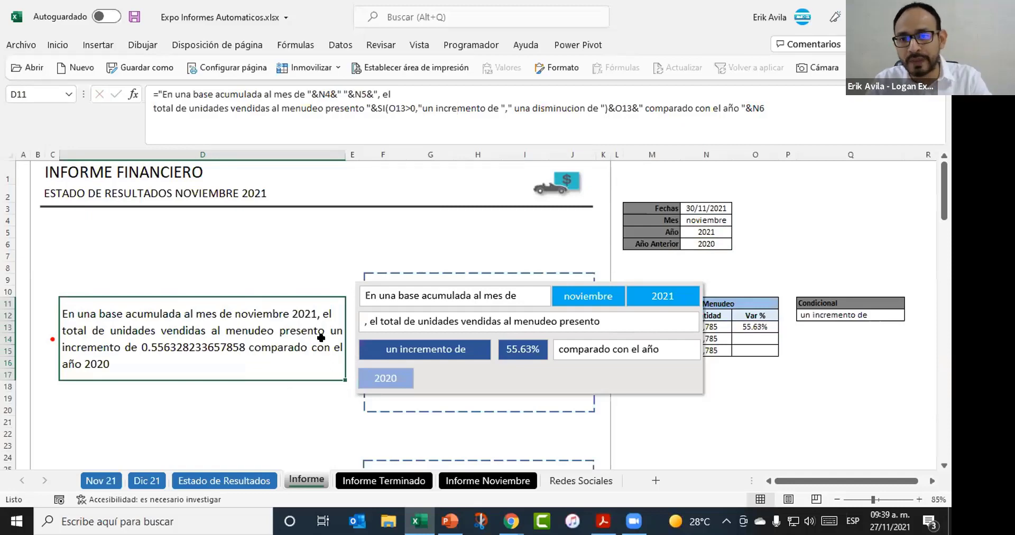
left_click(526, 129)
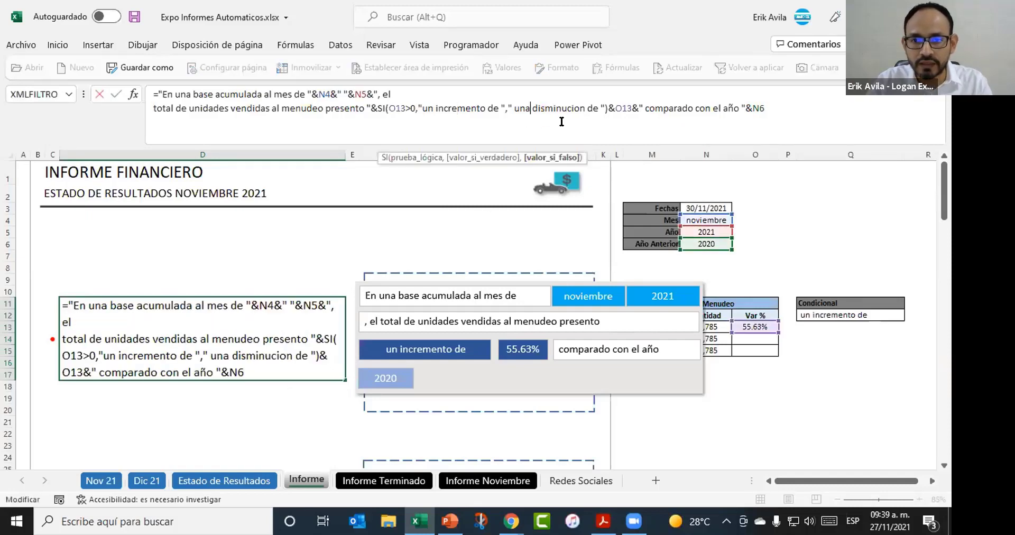
key("ctrl+Return")
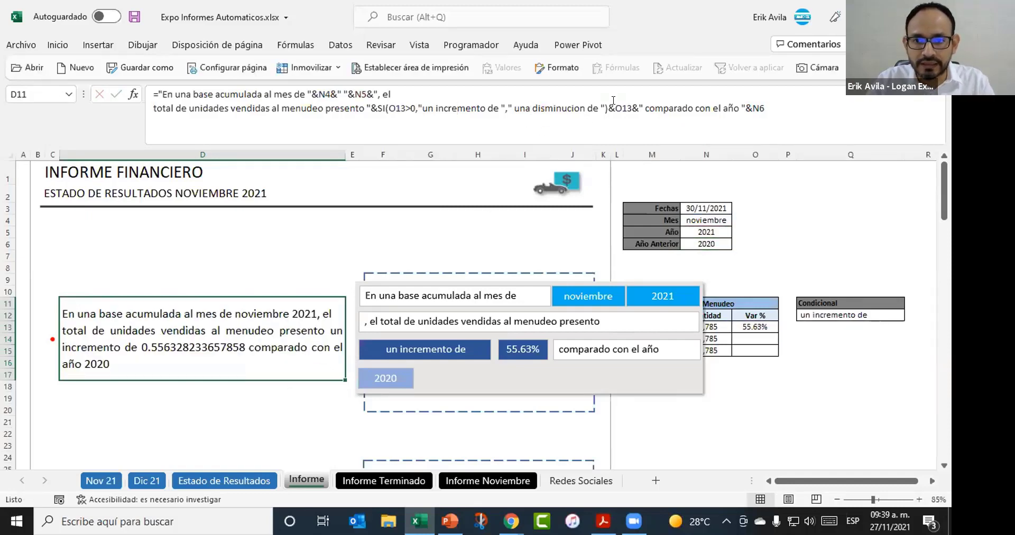
Wrap the second O13 reference in the D11 formula in a TEXTO function with the format "0.0"
left_click(613, 100)
double_click(623, 108)
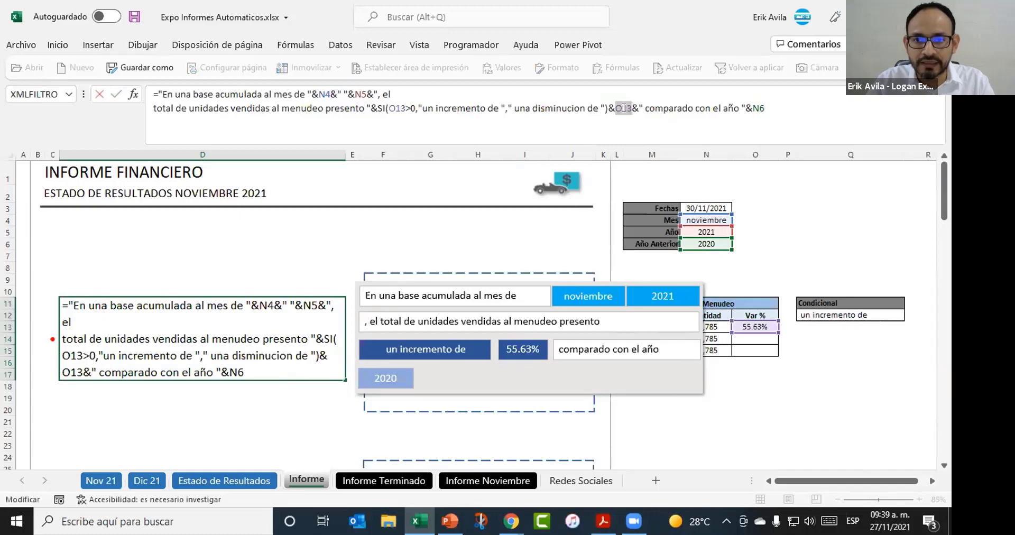
left_click(614, 108)
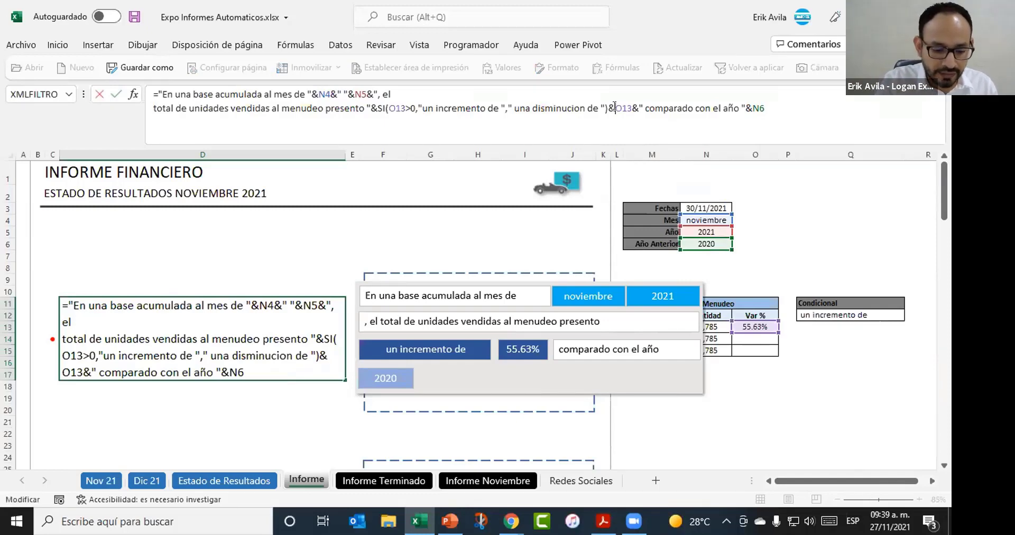
type("tex")
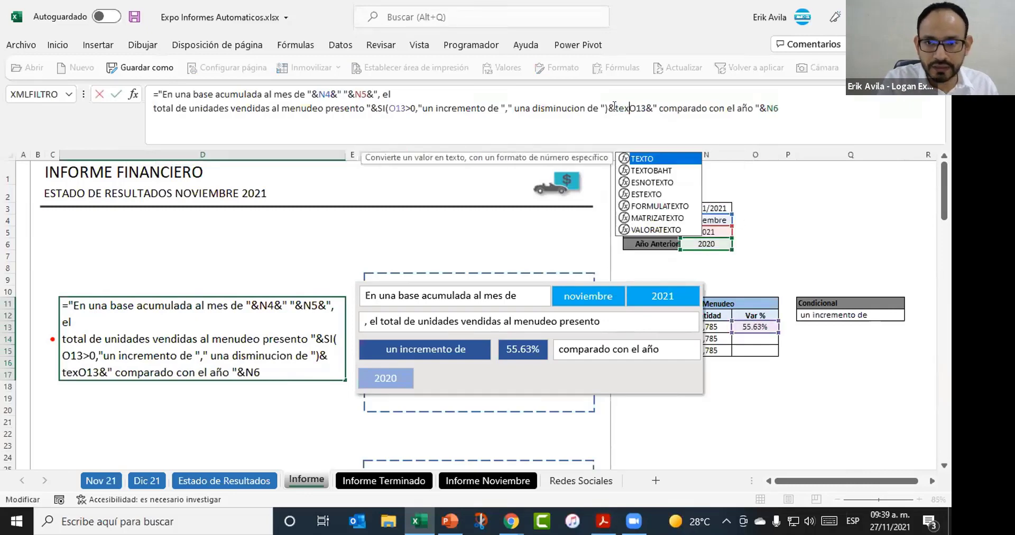
double_click(642, 159)
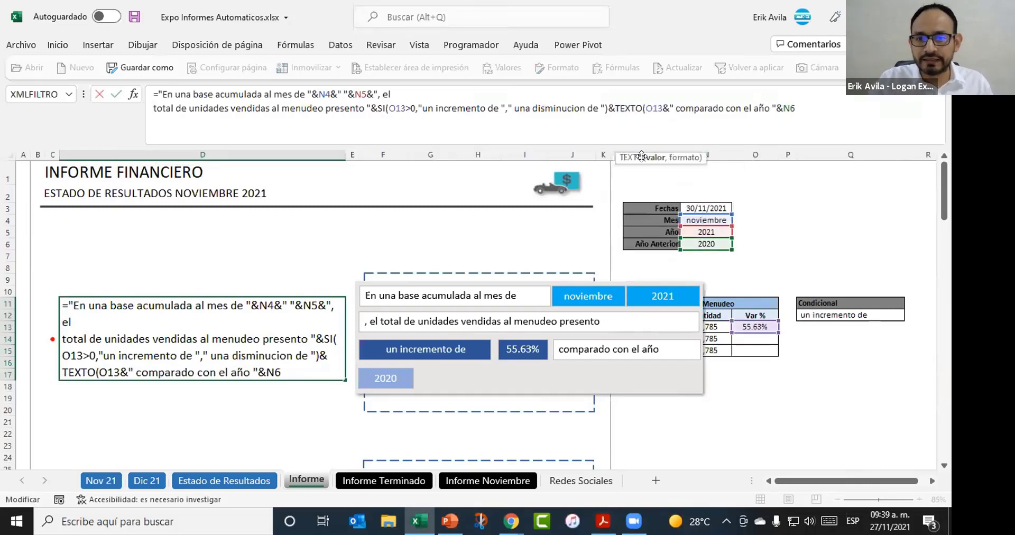
left_click(664, 109)
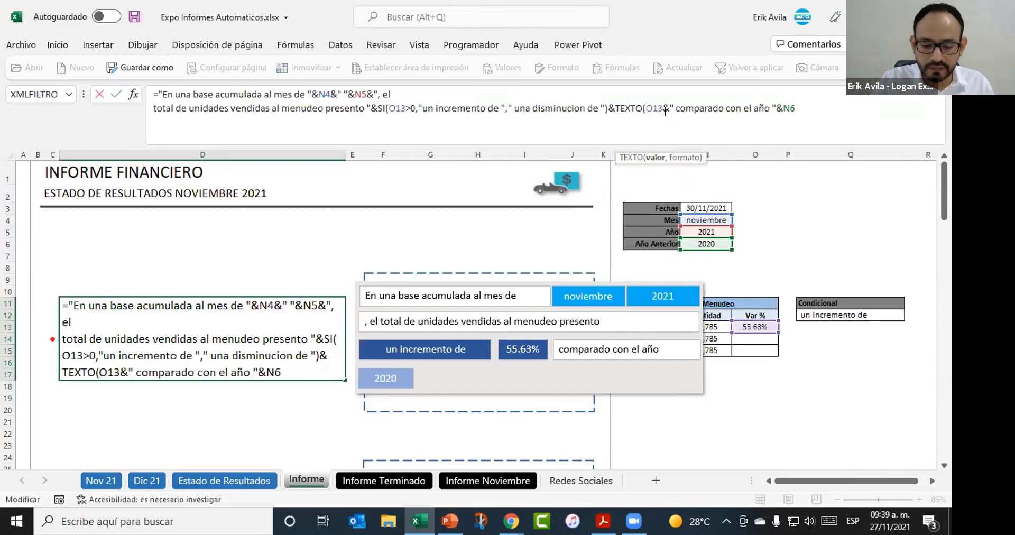
type(",")
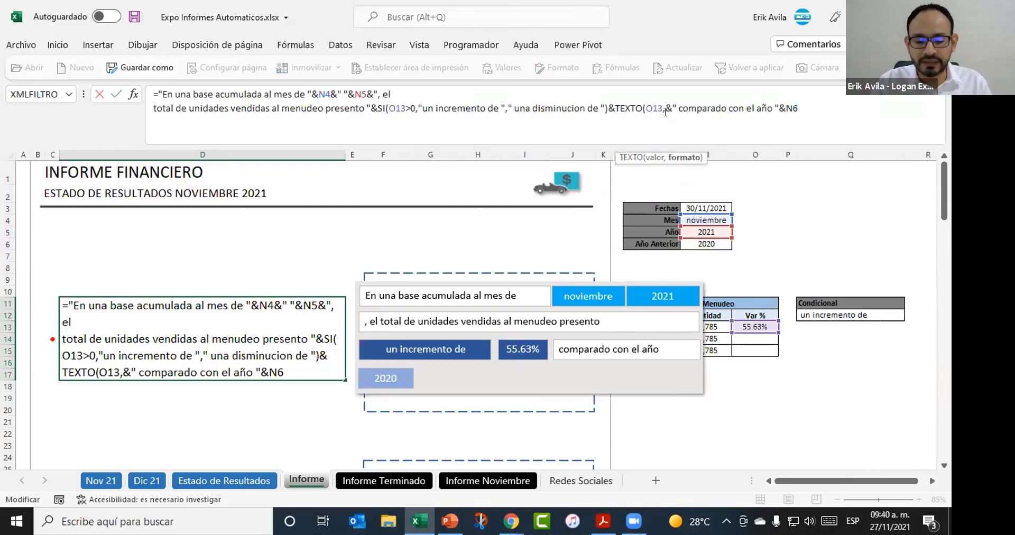
type("\"")
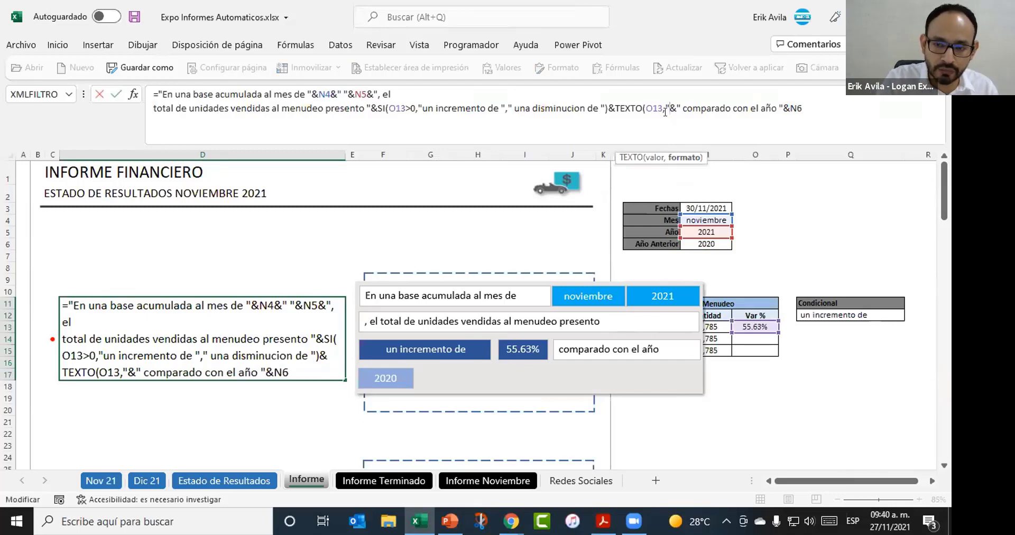
type("0.")
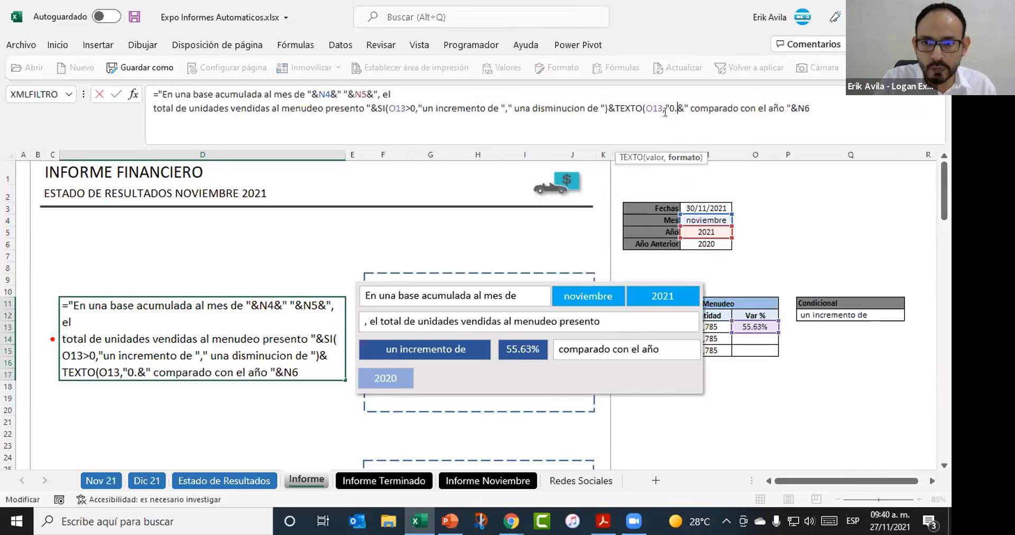
type("0")
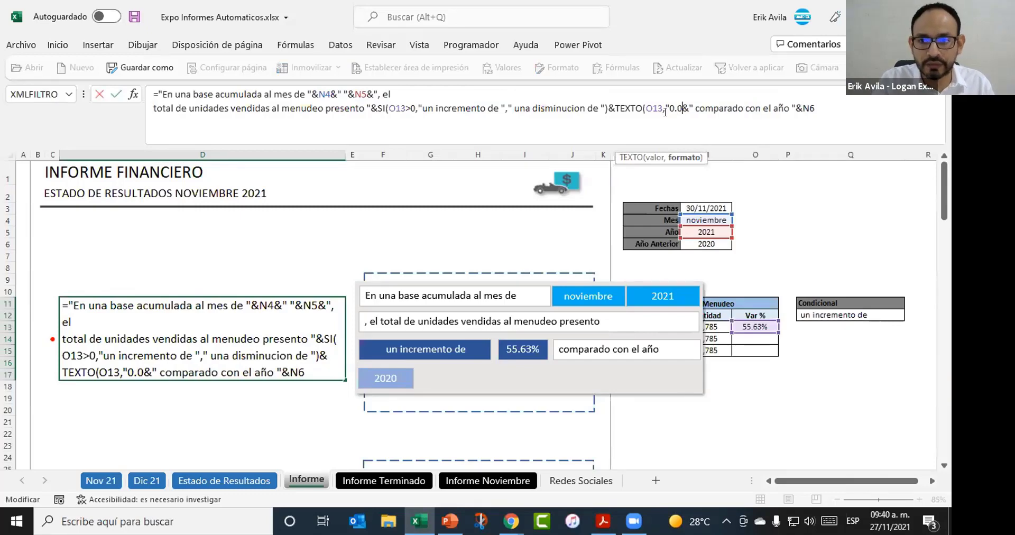
type("\"")
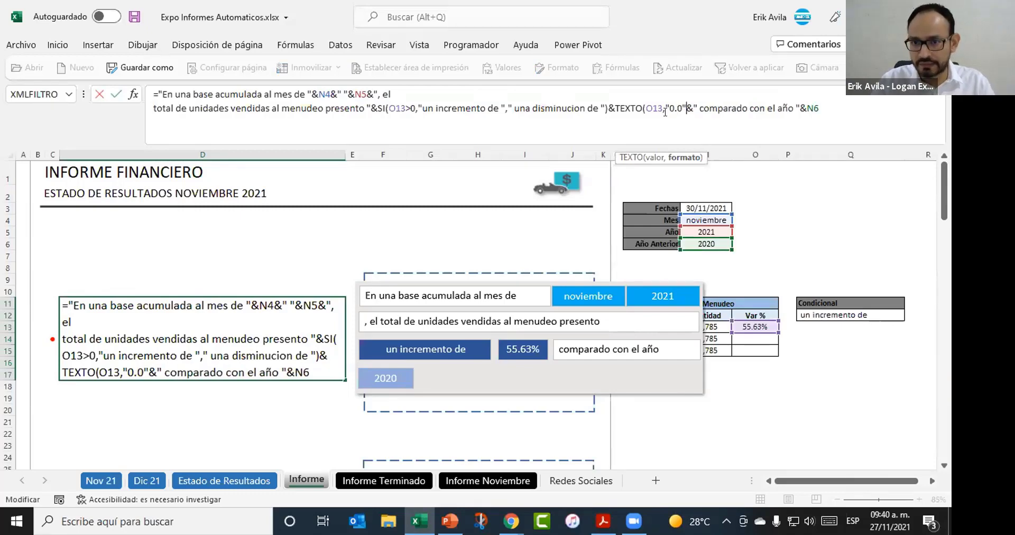
type(")")
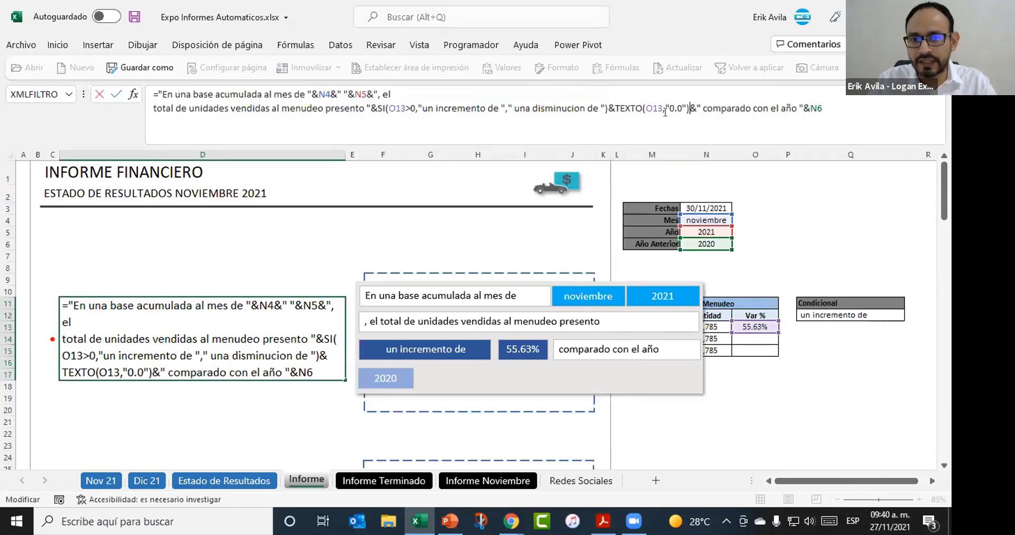
key("Return")
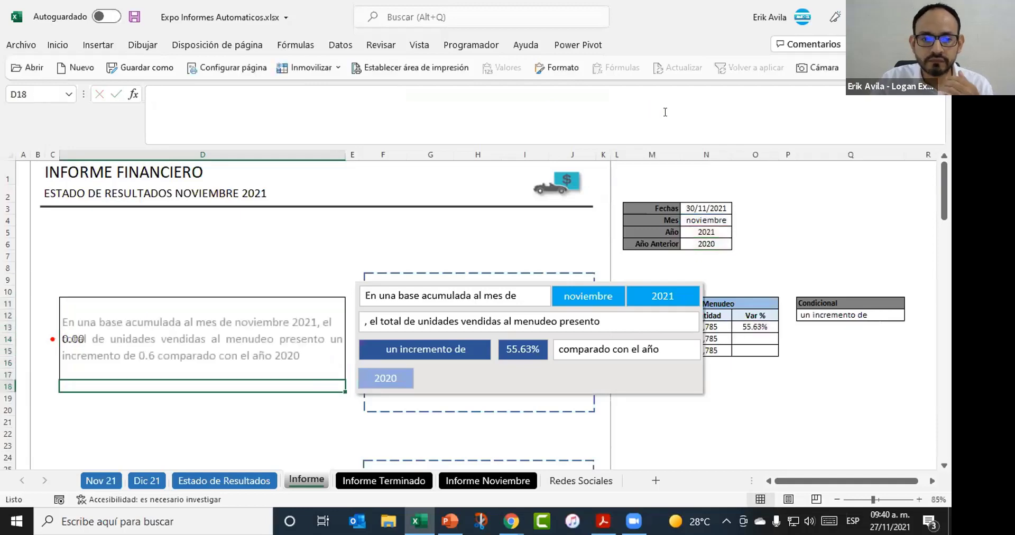
key("Up")
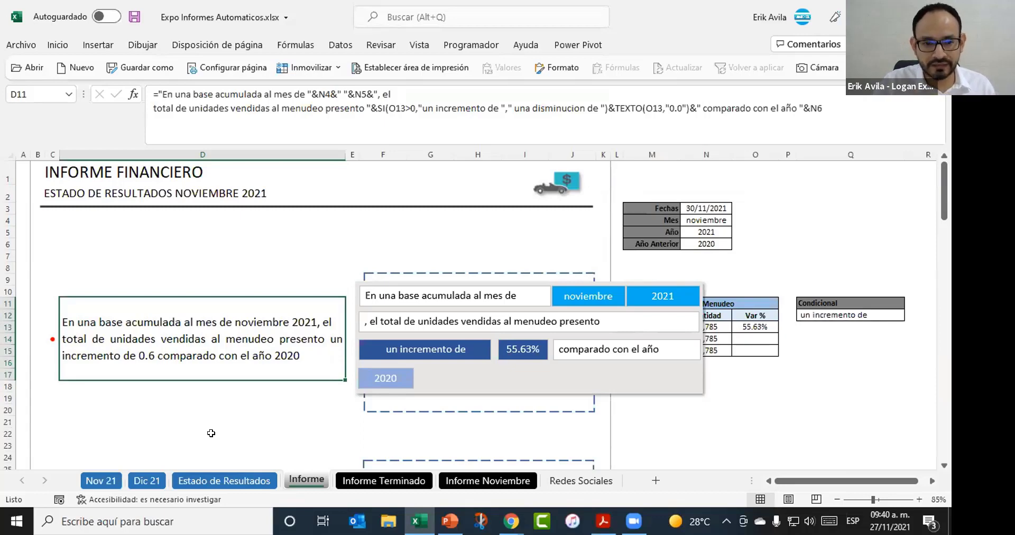
Check the Var % formula in O13 and multiply the TEXTO result in the D11 formula by 100
left_click(766, 327)
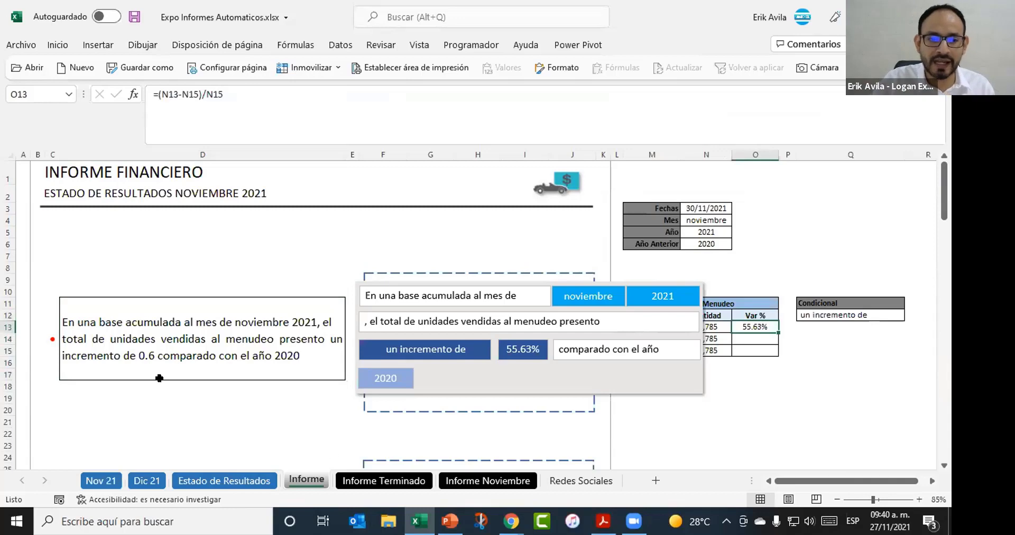
left_click(139, 352)
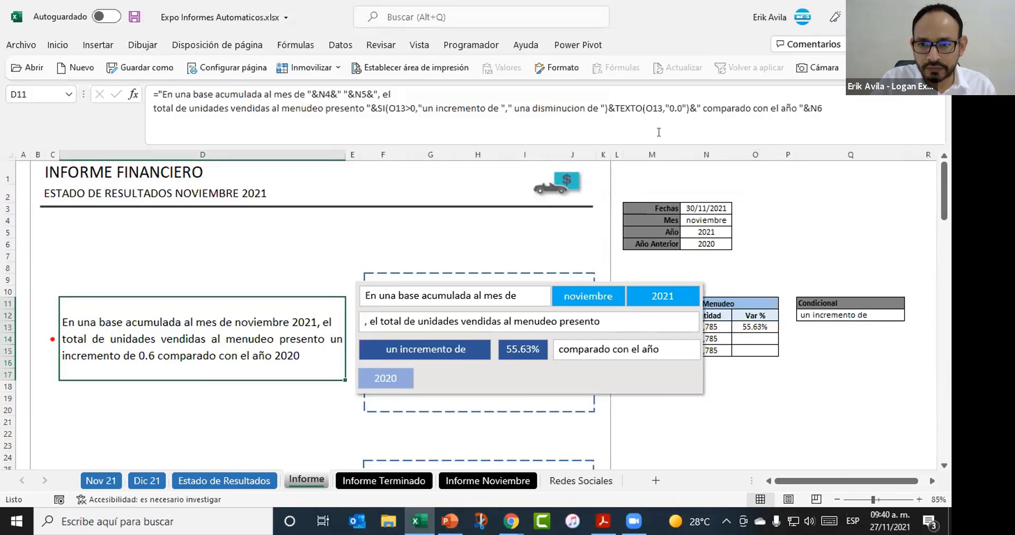
left_click(690, 106)
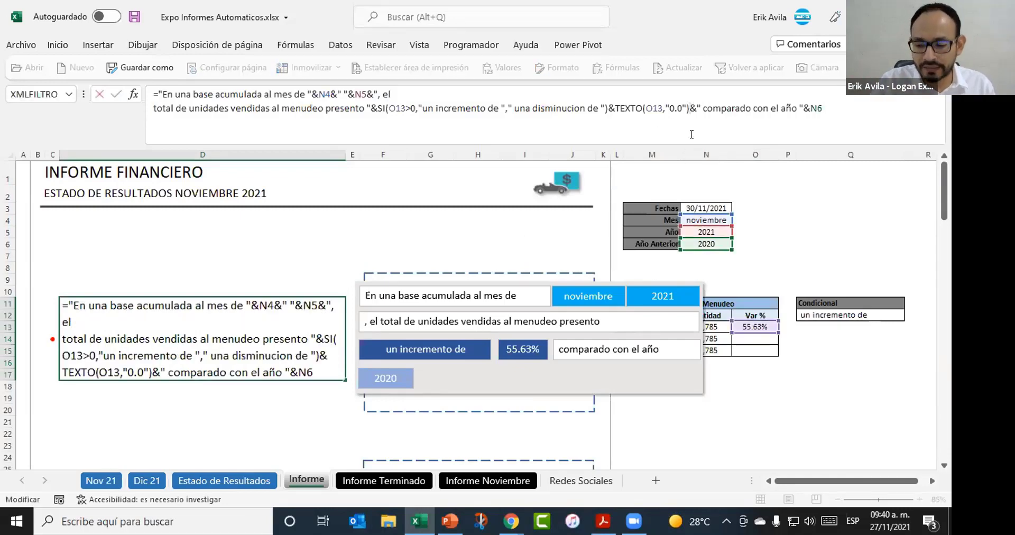
type("*1")
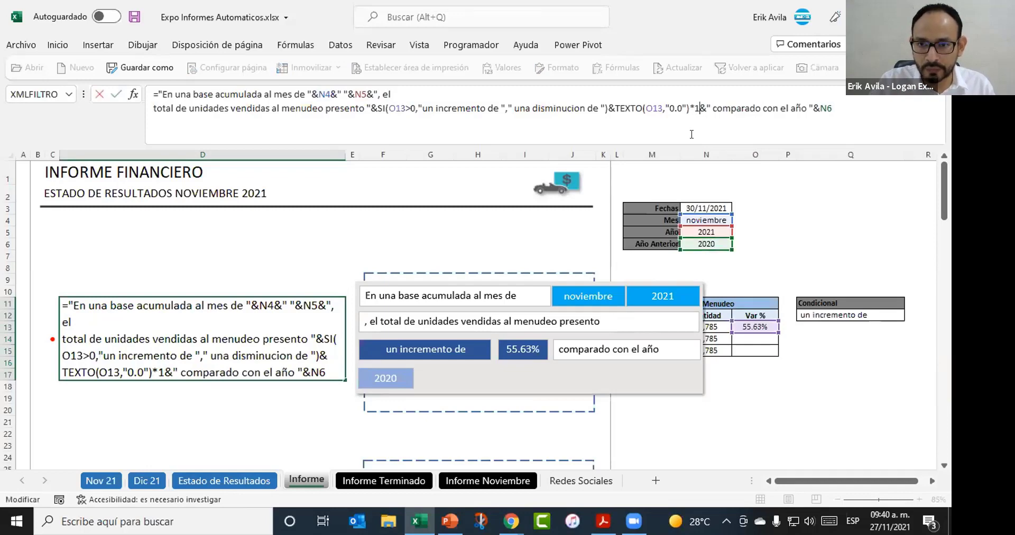
type("00")
key("Return")
key("Up")
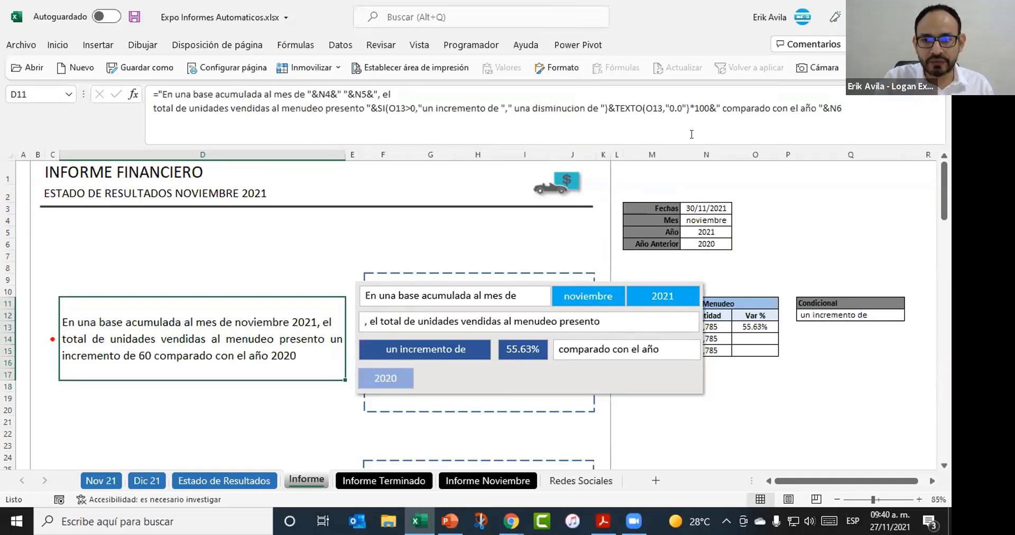
Set the TEXTO number format in the D11 formula to "0.00"
left_click(687, 134)
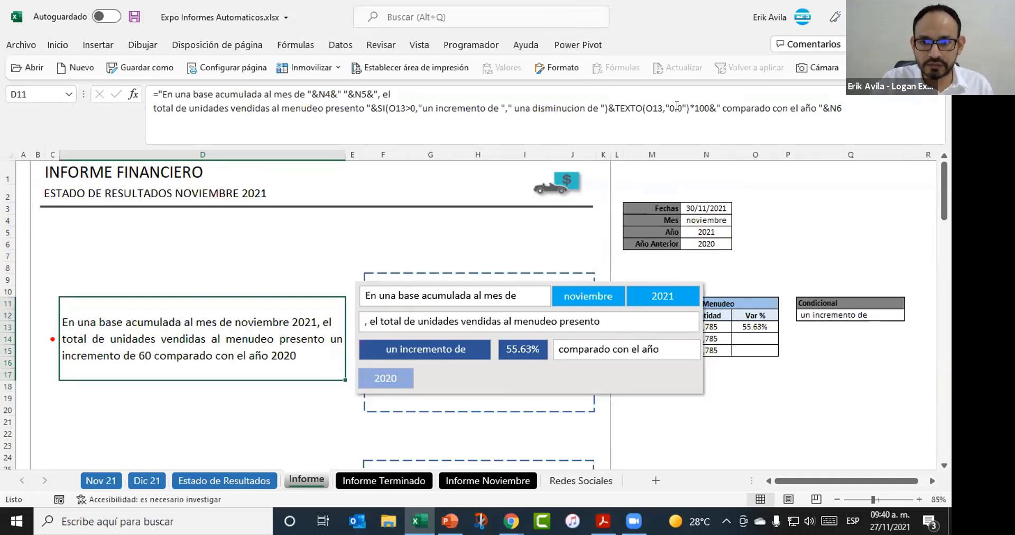
type("0")
key("ctrl+Return")
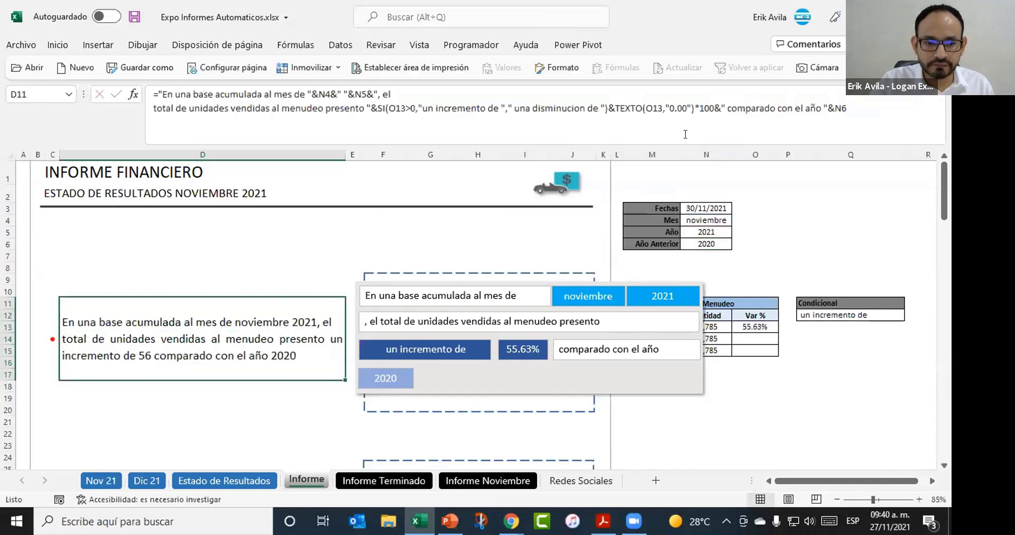
left_click(685, 134)
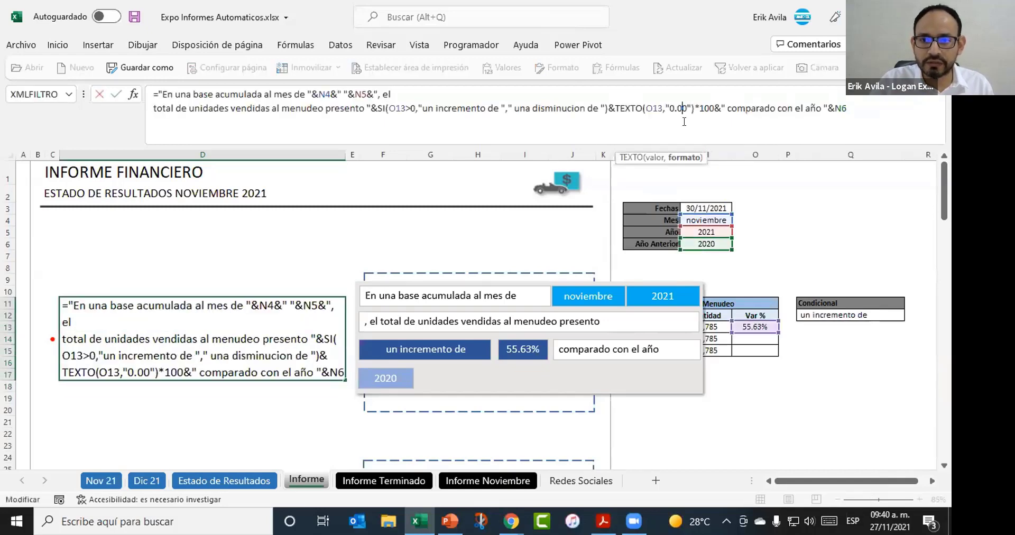
key("ctrl+Return")
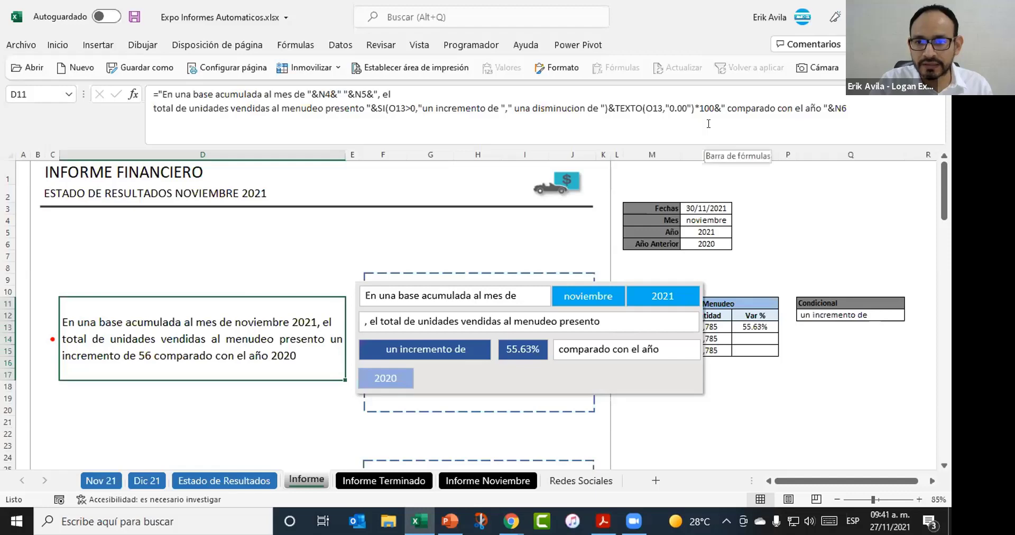
Add a % sign at the start of the " comparado con el año " text in the D11 formula
left_click(727, 108)
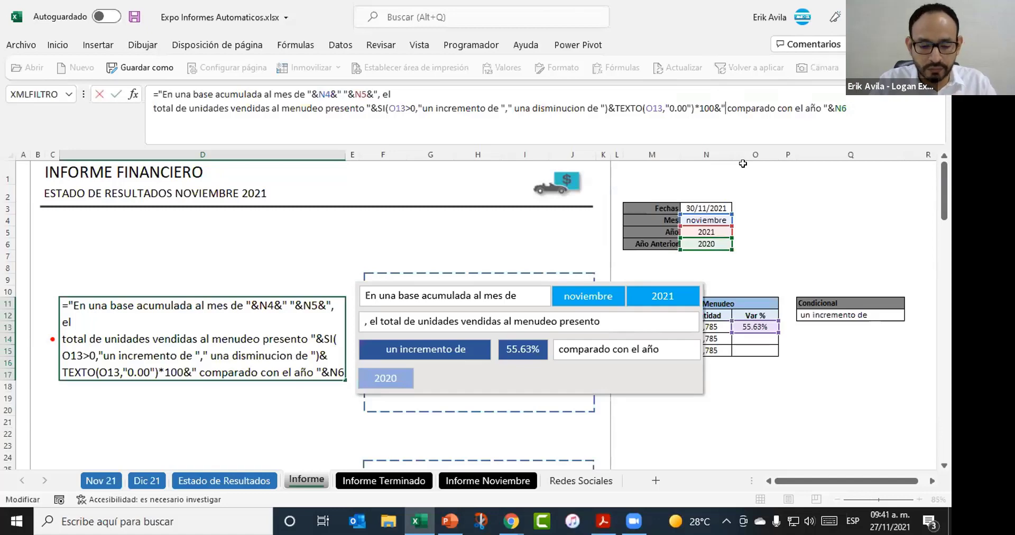
type("%")
key("Return")
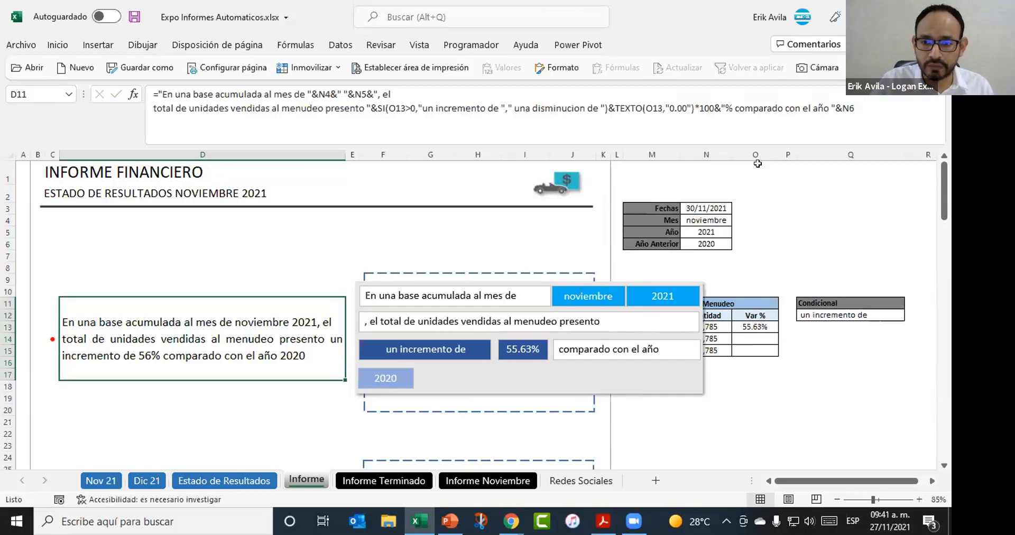
Set the Fechas date in N3 to 28/02/2021 and check the D11 formula
left_click(706, 208)
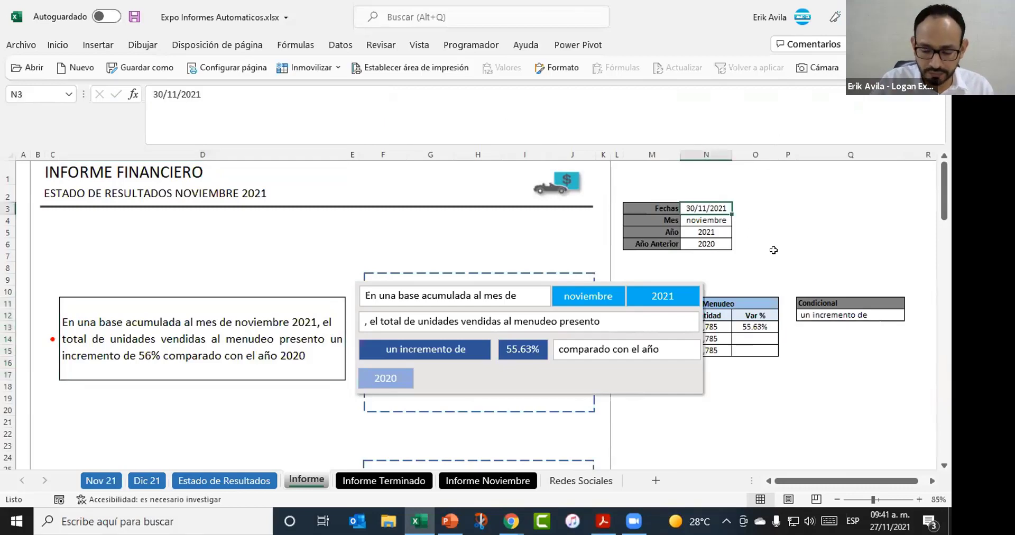
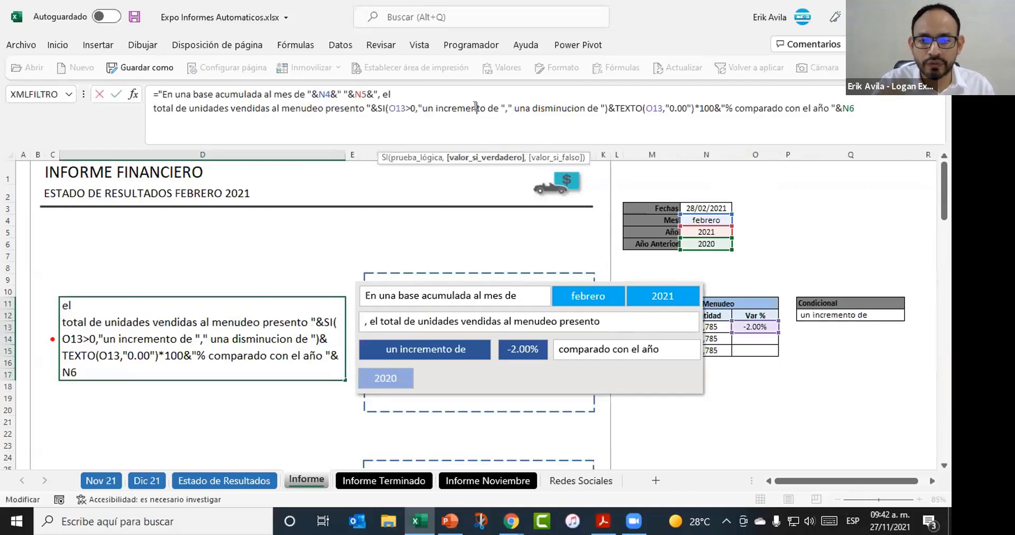
key("ctrl+Return")
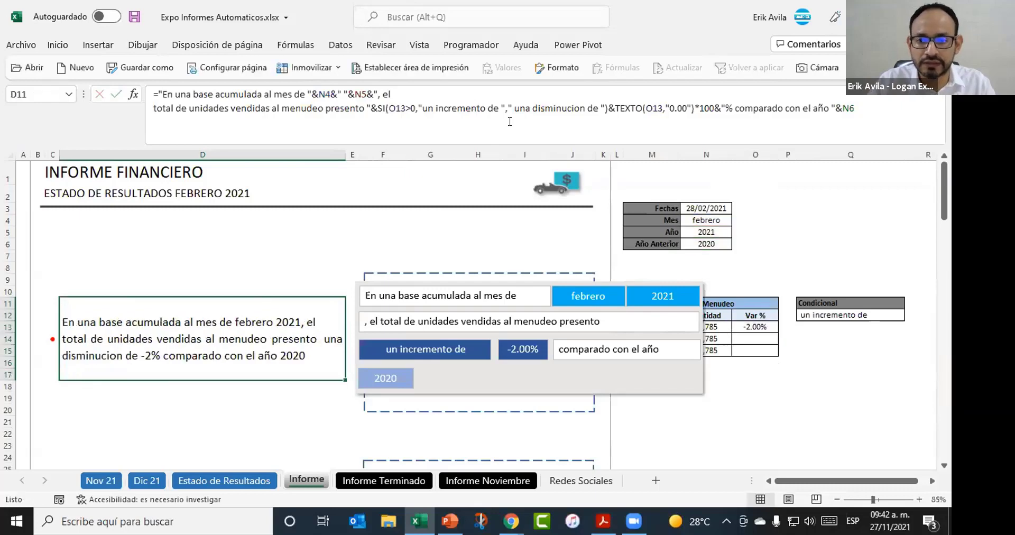
Try 45% as the Var % in O13, and undo the test entries to restore the variation formula
left_click(756, 327)
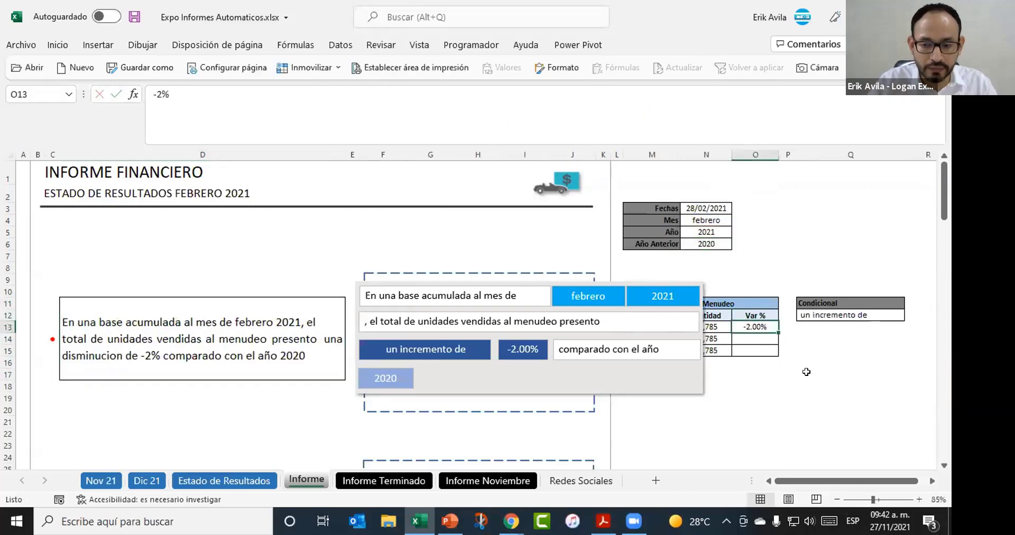
type("45%")
key("ctrl+Return")
key("ctrl+z")
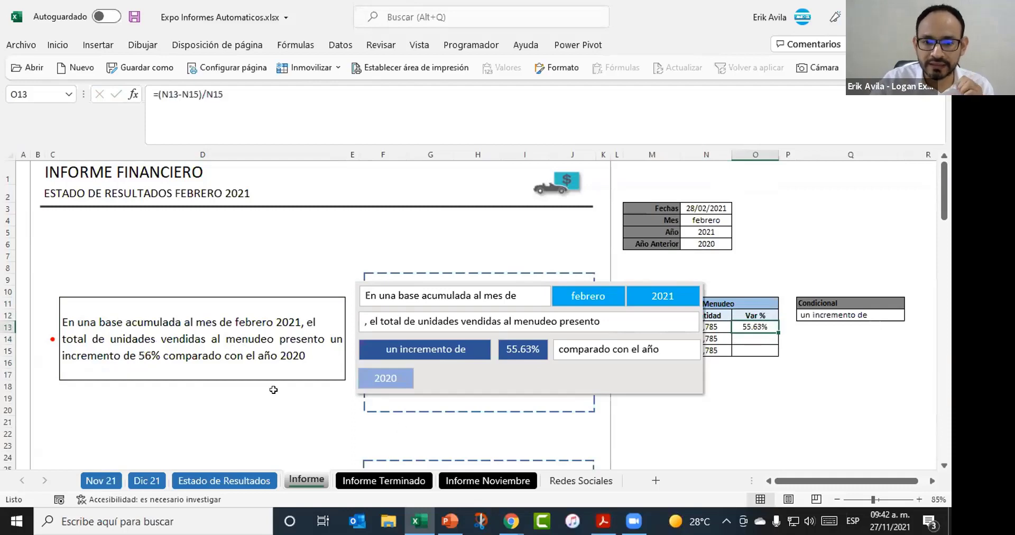
Compare the D11 sentence on the Informe sheet with the one on the Informe Noviembre sheet
left_click(254, 344)
scroll(254, 344, "down", 1)
scroll(251, 349, "up", 1)
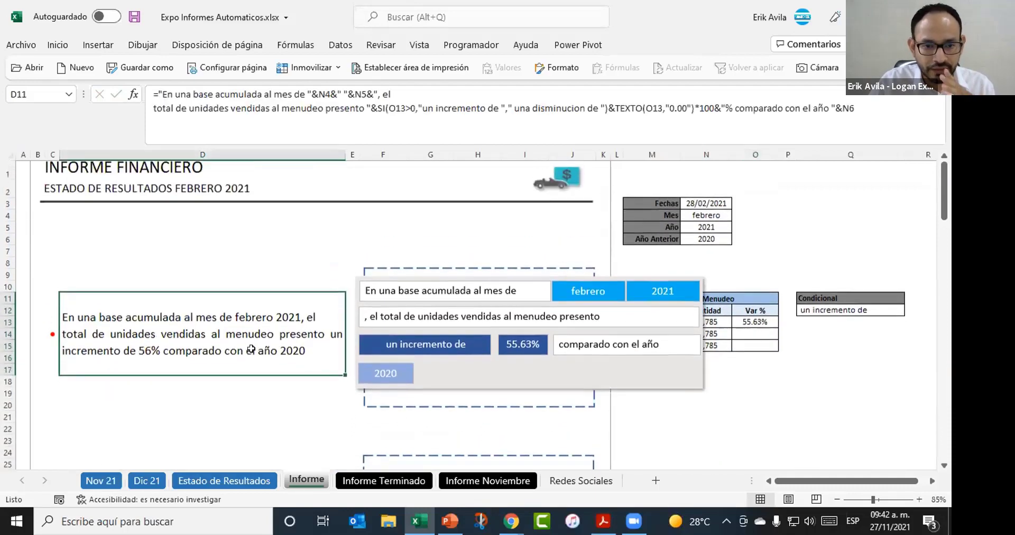
scroll(251, 355, "down", 2)
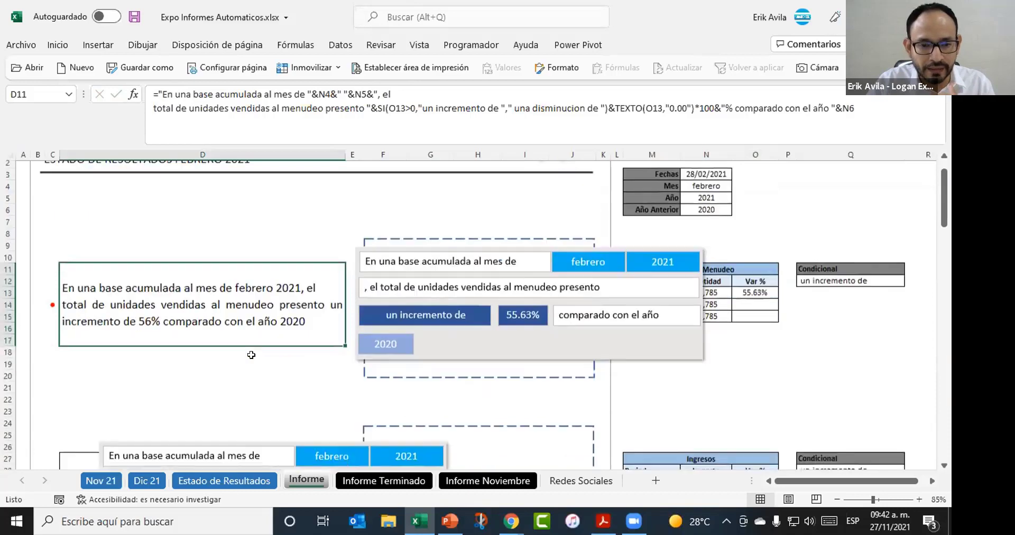
scroll(251, 355, "up", 2)
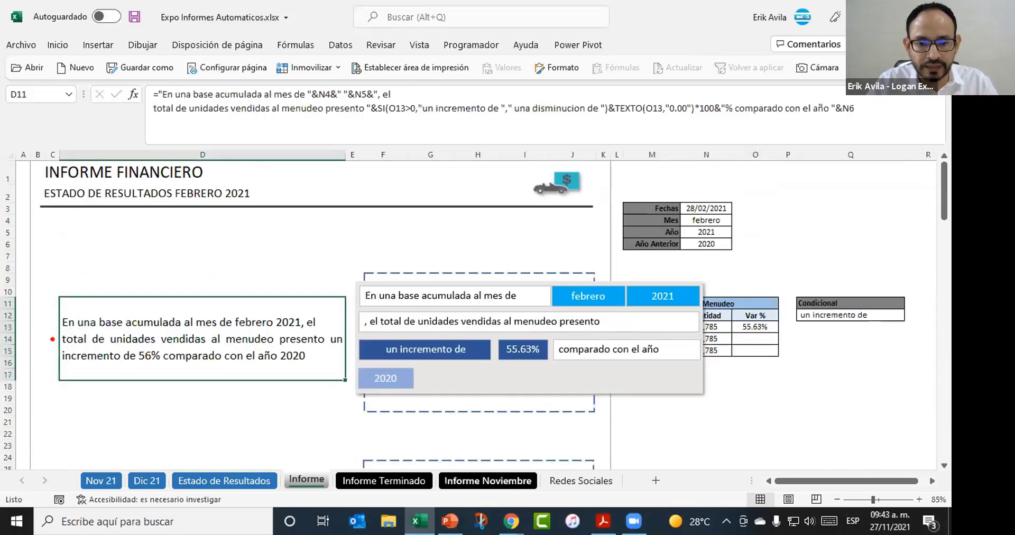
left_click(488, 480)
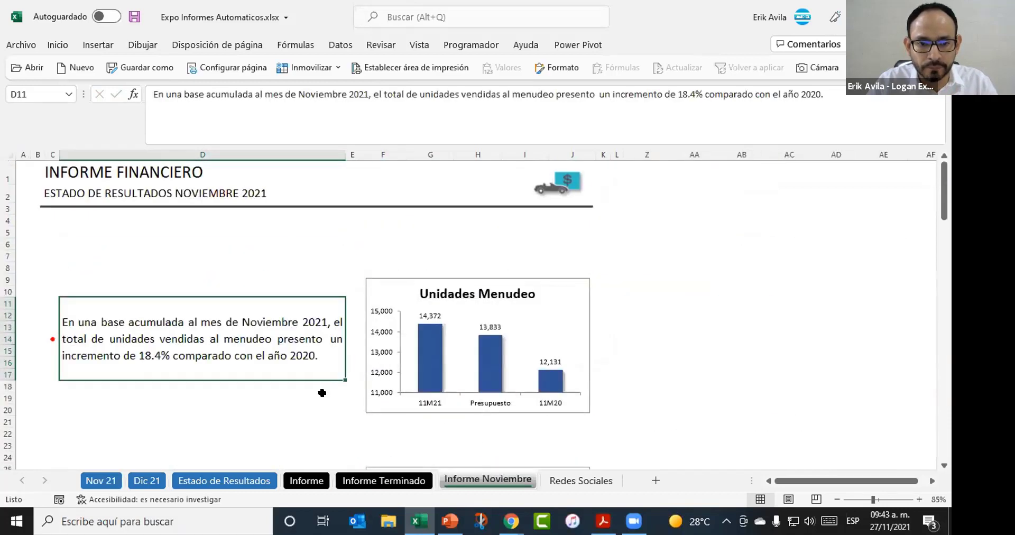
left_click(264, 385)
left_click(273, 349)
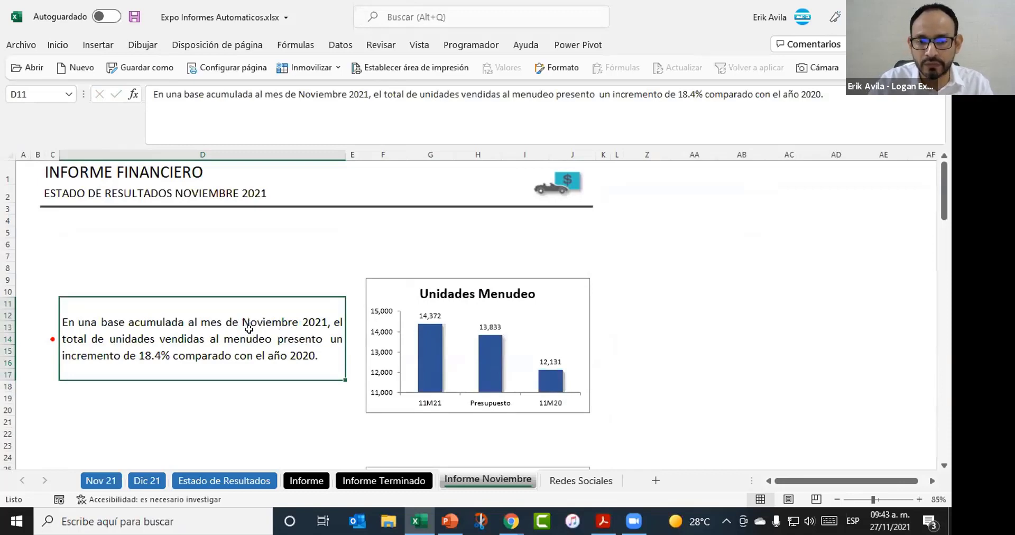
Wrap the N4 month reference in the Informe sheet's D11 formula in the NOMPROPIO function
left_click(307, 480)
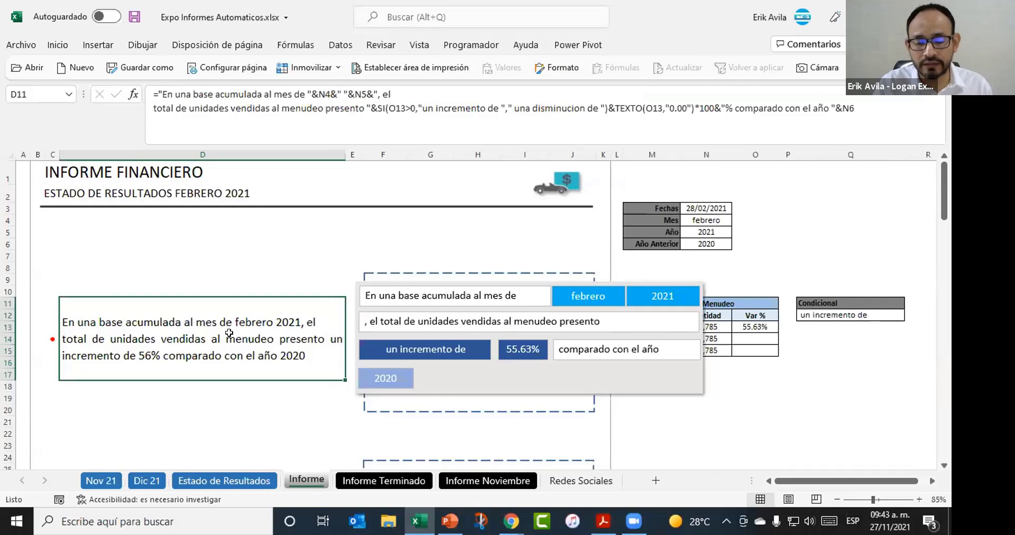
left_click(445, 128)
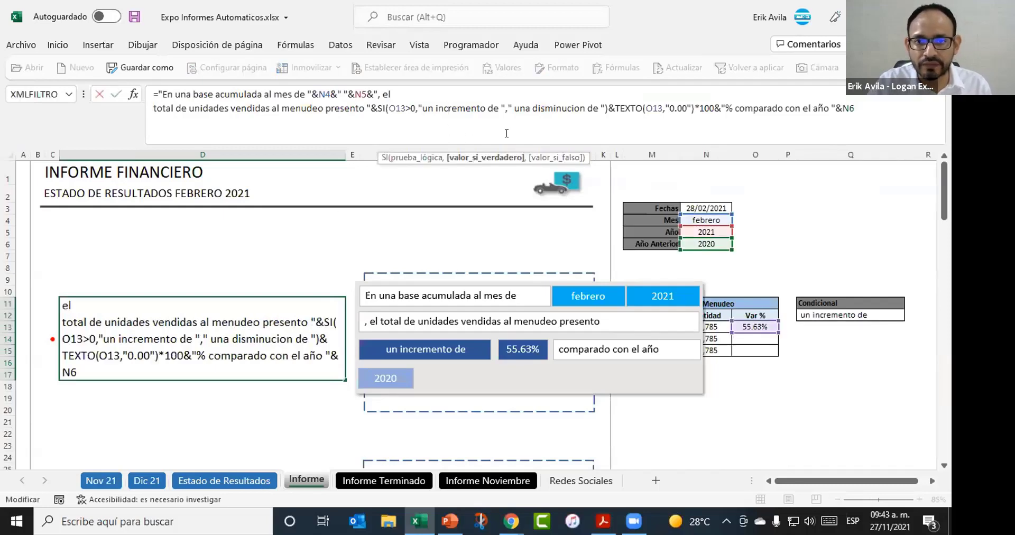
left_click(320, 88)
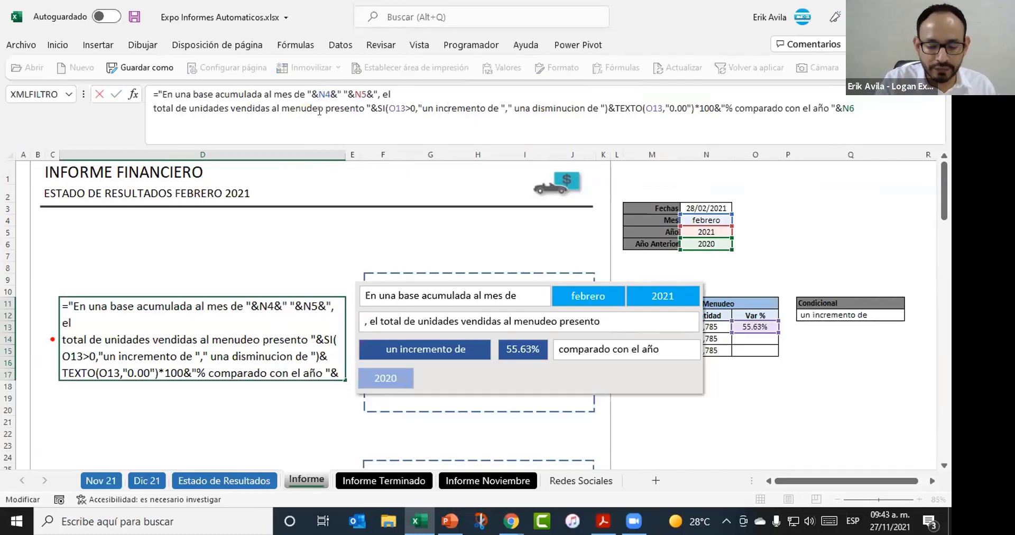
type("no")
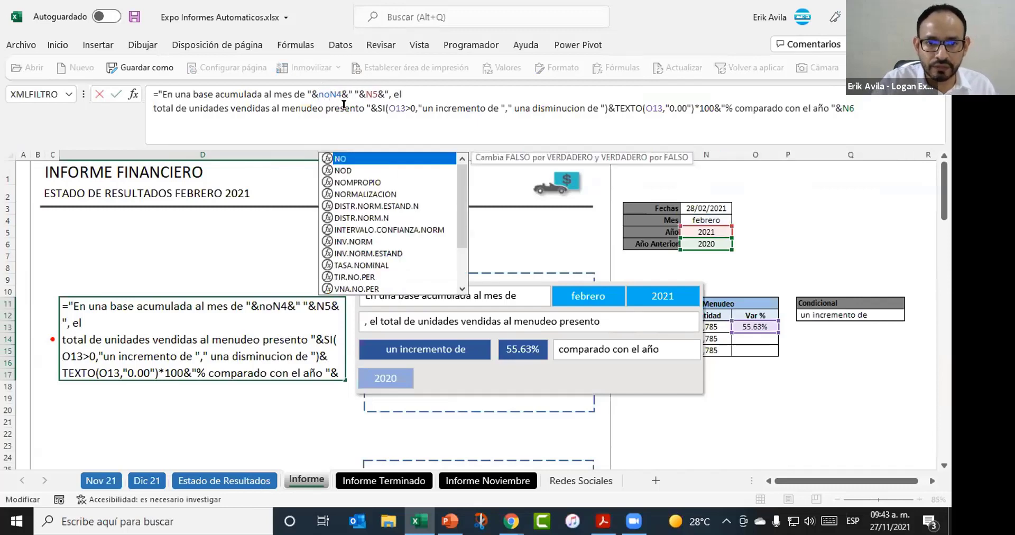
double_click(372, 182)
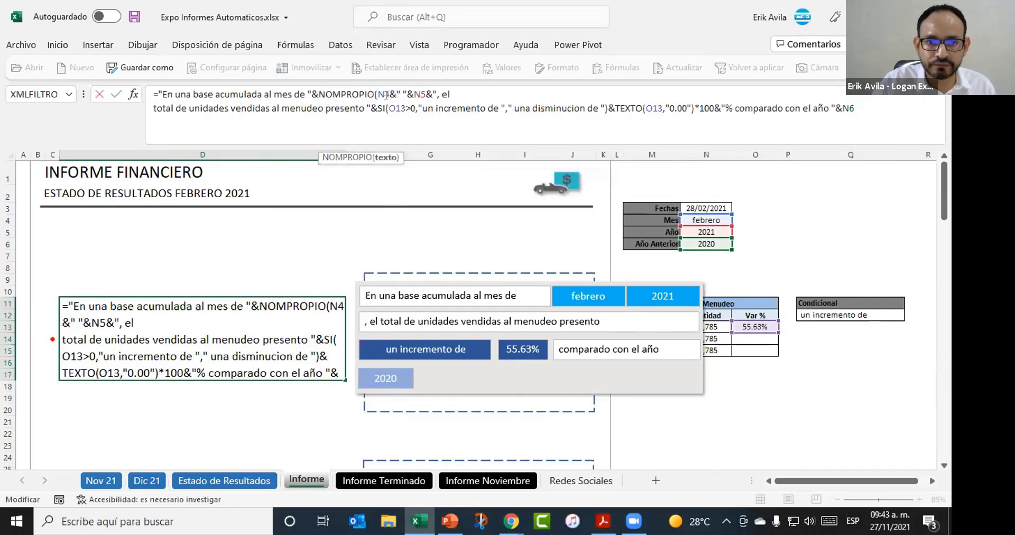
left_click(387, 95)
type(")")
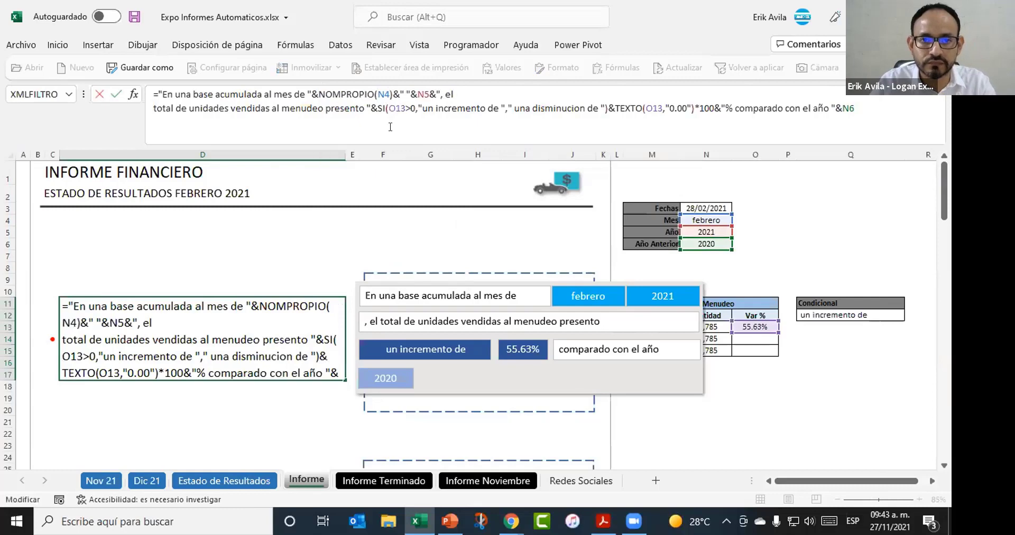
key("ctrl+Return")
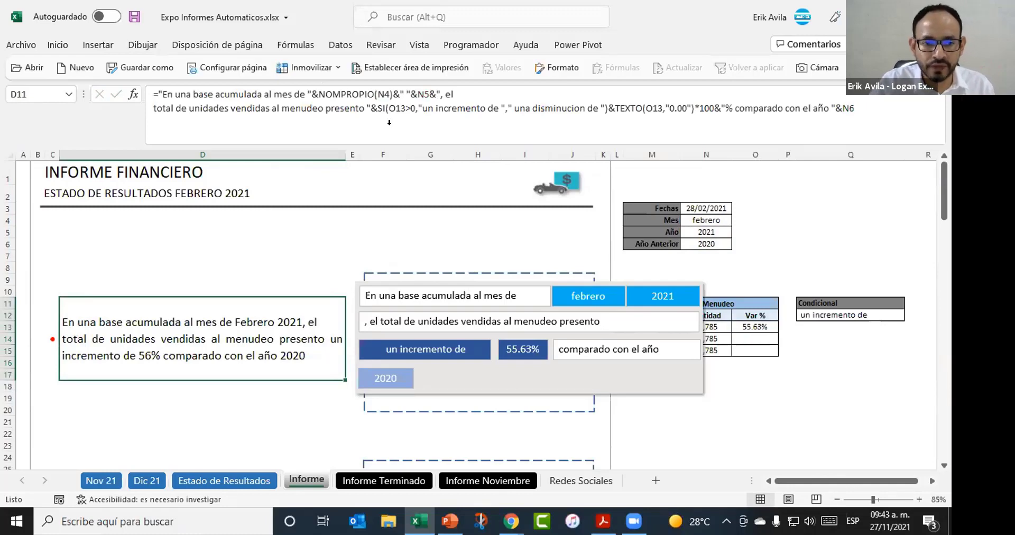
left_click(401, 106)
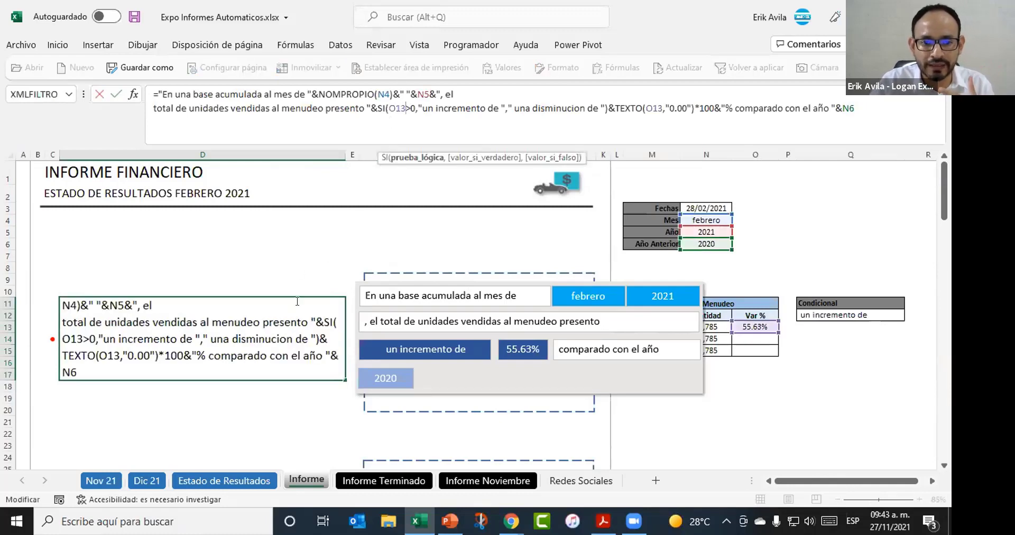
key("Escape")
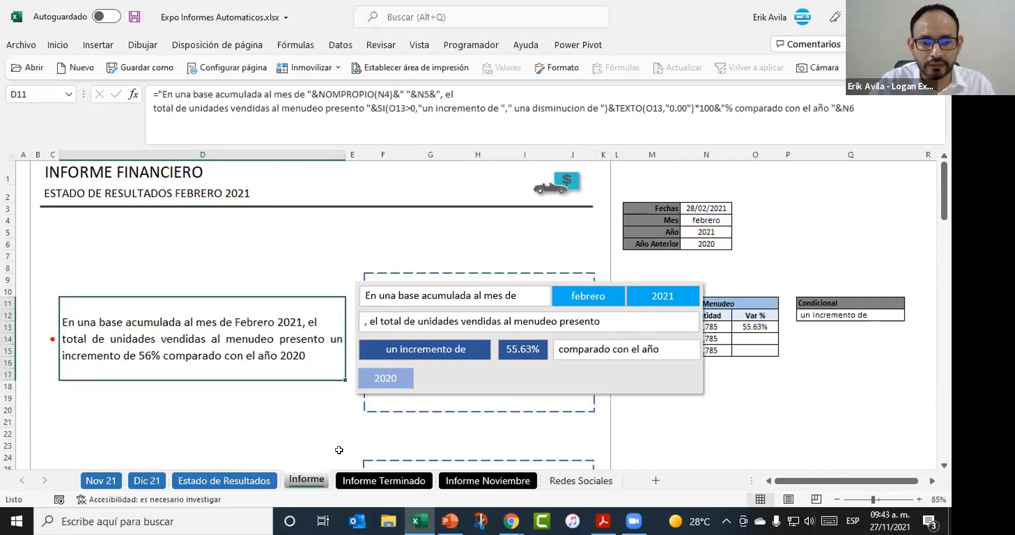
Review the retail units, total income and gross margin sentences on the Informe Noviembre sheet
left_click(385, 480)
left_click(455, 480)
scroll(323, 370, "down", 1)
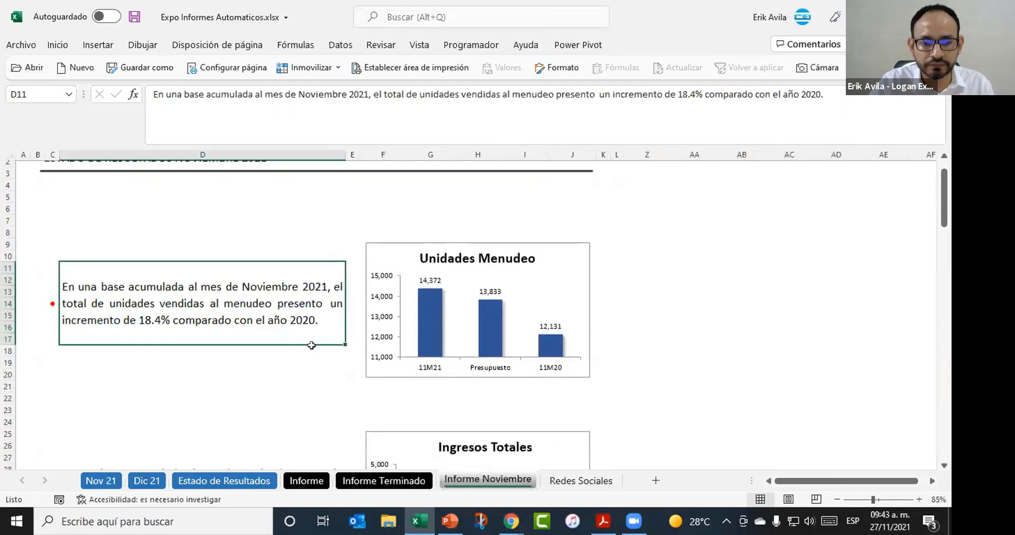
scroll(308, 344, "down", 1)
scroll(304, 359, "down", 2)
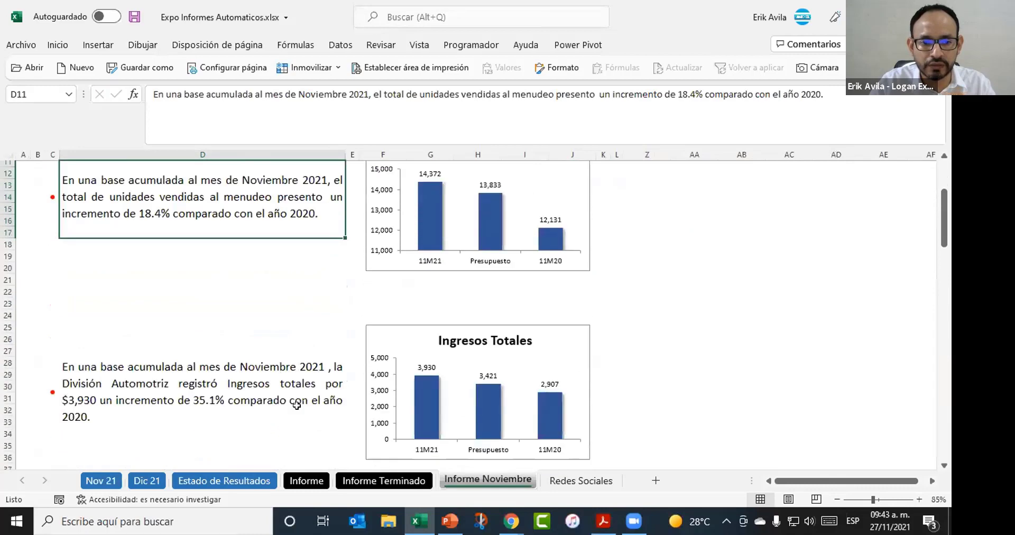
left_click(295, 405)
scroll(295, 405, "down", 2)
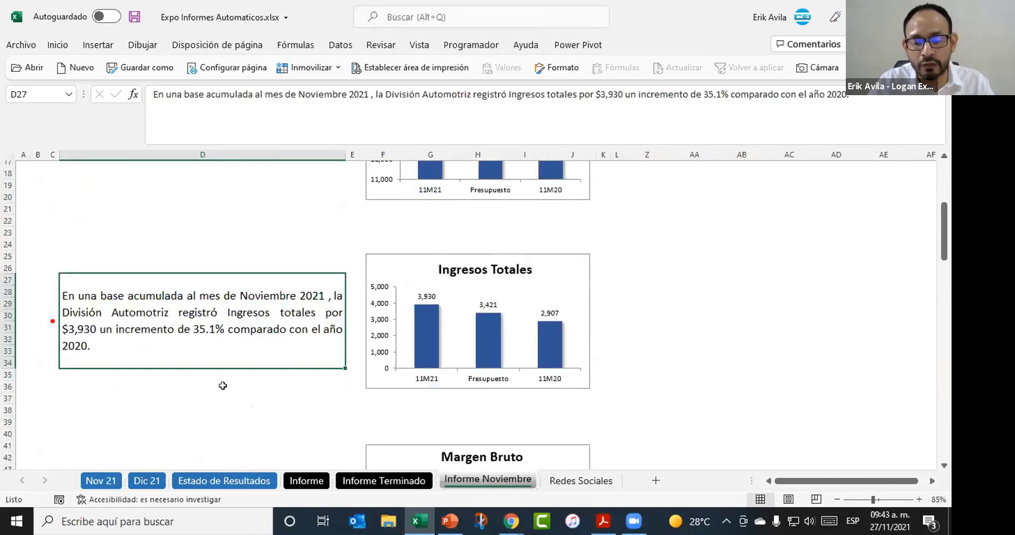
scroll(223, 385, "down", 4)
left_click(172, 378)
scroll(199, 396, "down", 1)
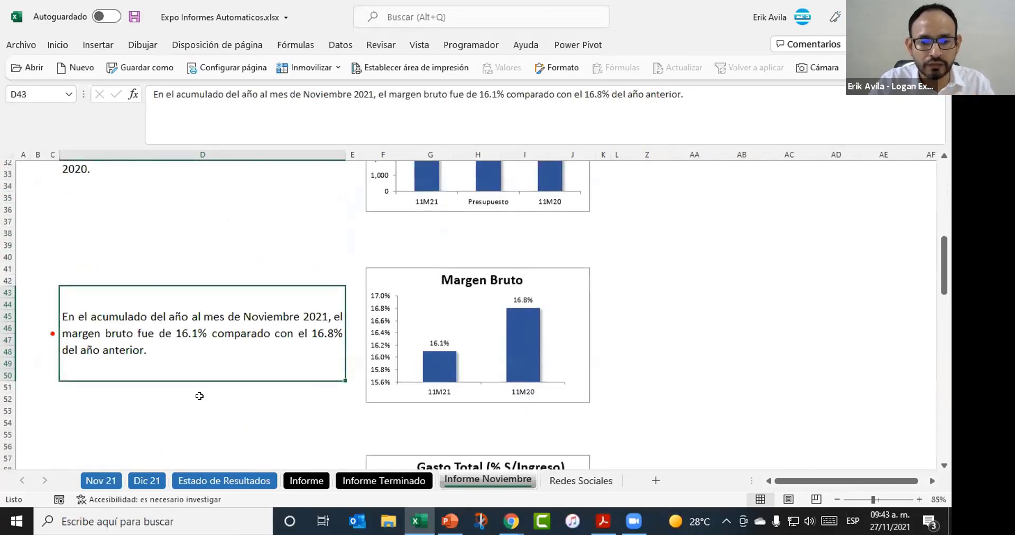
Append a final period as text after N6 in the D11 formula on the Informe sheet
left_click(307, 480)
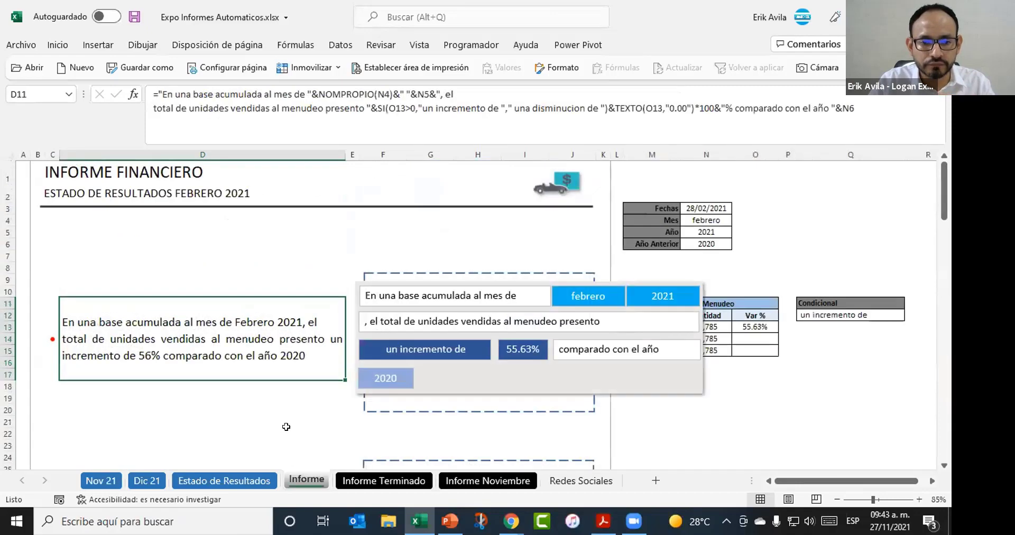
left_click(276, 407)
left_click(276, 354)
left_click(450, 111)
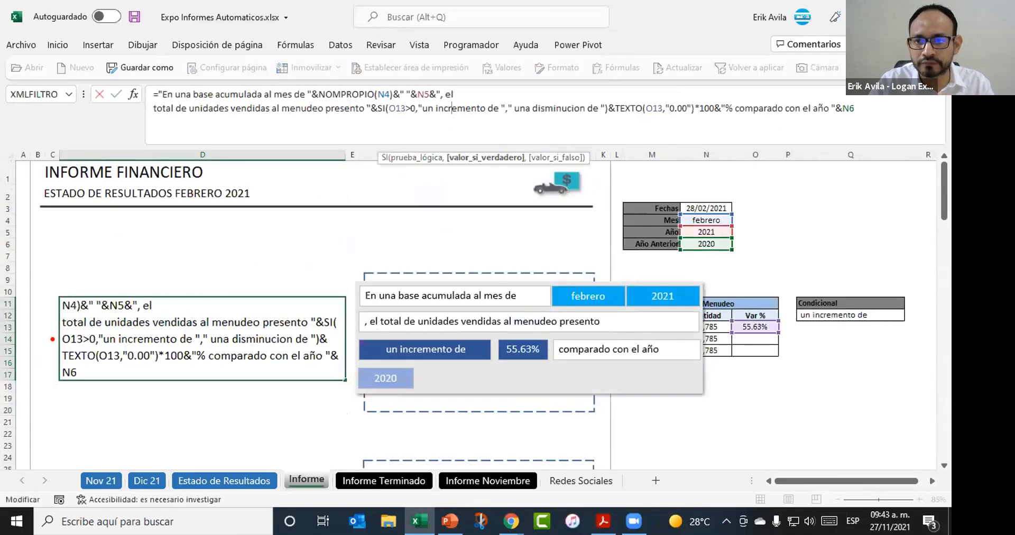
left_click(855, 108)
type("&")
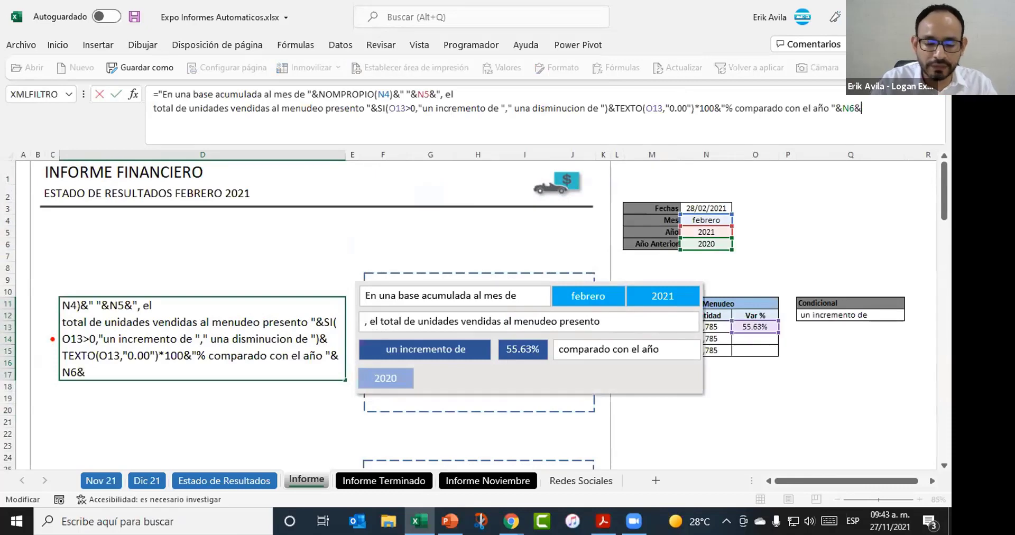
type("\"")
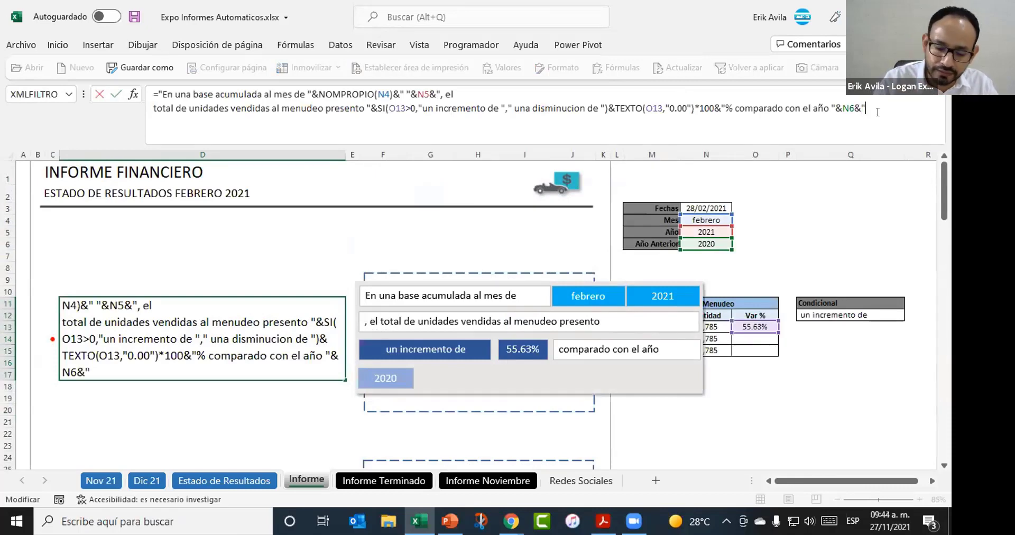
type(".")
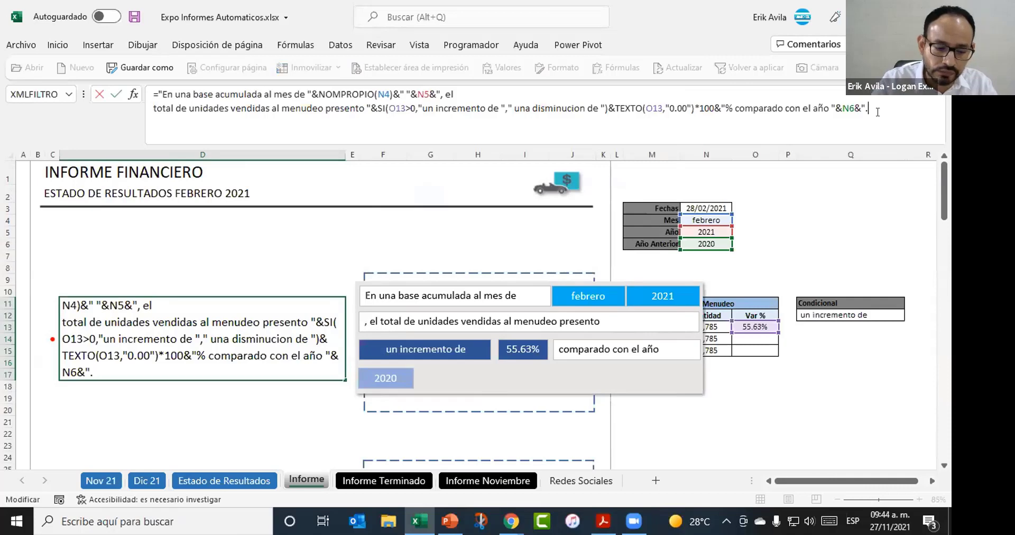
key("ctrl+Return")
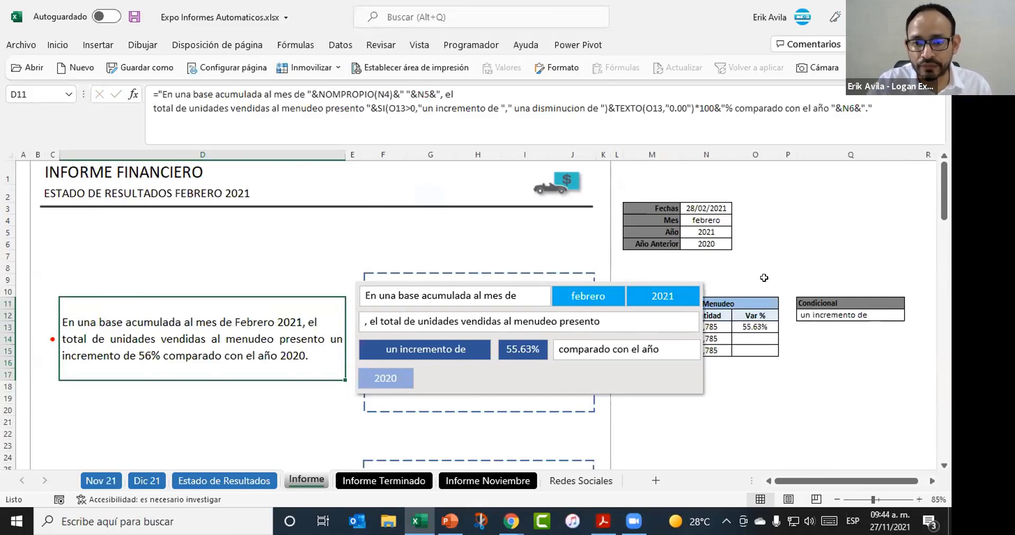
Move the group of sentence-part boxes off the first chart placeholder to just below the Unidades Menudeo table
left_click(568, 275)
left_click_drag(568, 273, 816, 360)
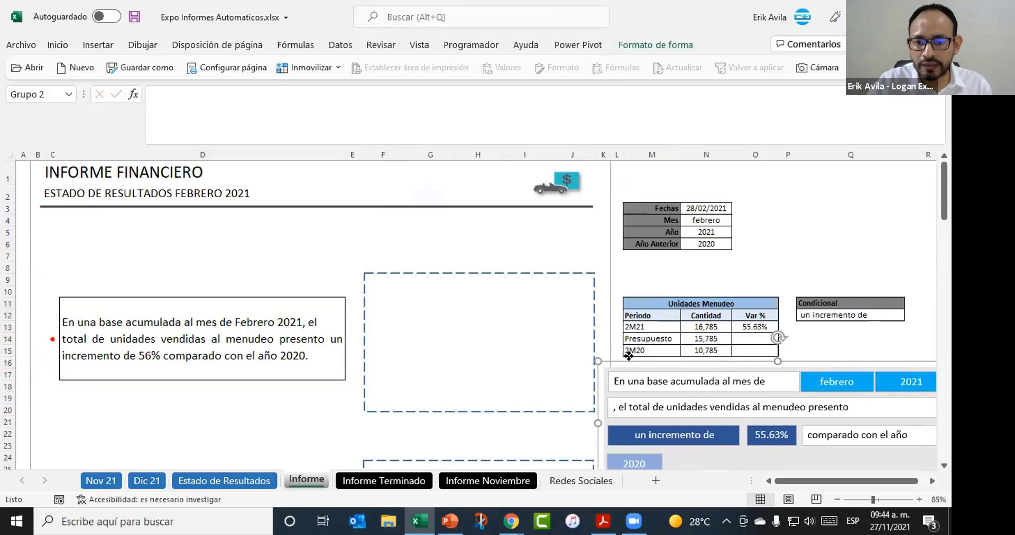
left_click_drag(631, 360, 672, 364)
left_click(515, 339)
left_click(263, 320)
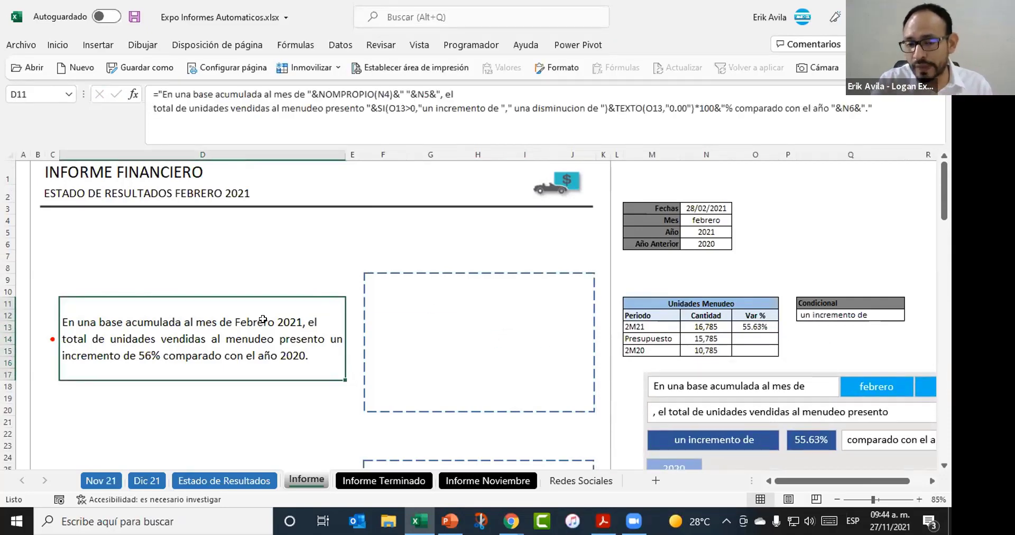
Insert a 2-D clustered column chart from the Unidades Menudeo periods and quantities in M13:N15
left_click_drag(631, 328, 727, 353)
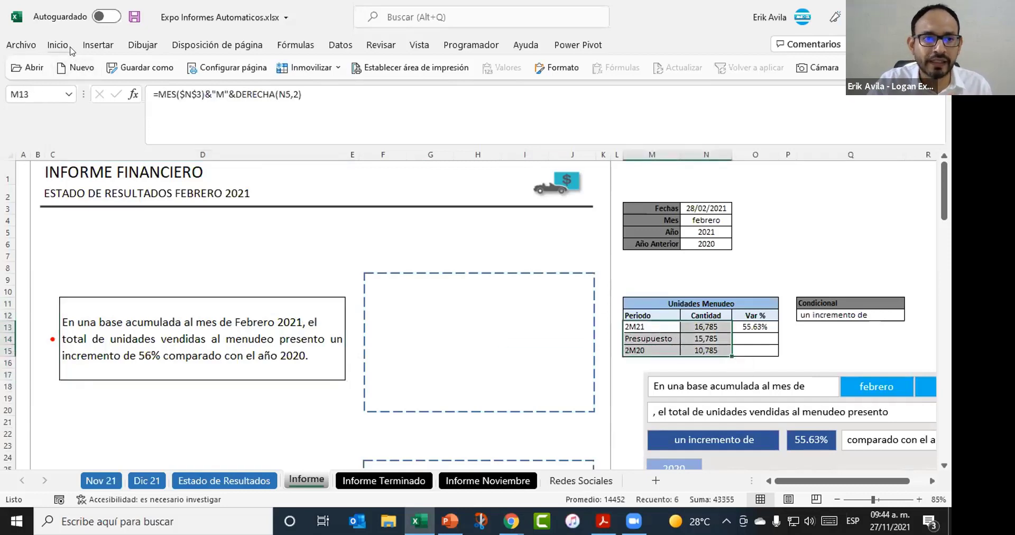
left_click(98, 45)
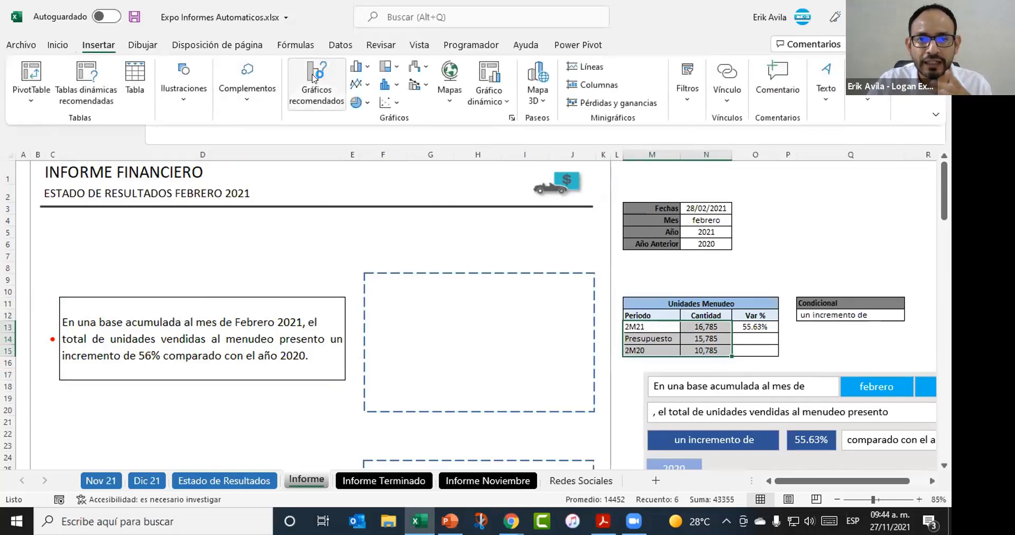
left_click(360, 66)
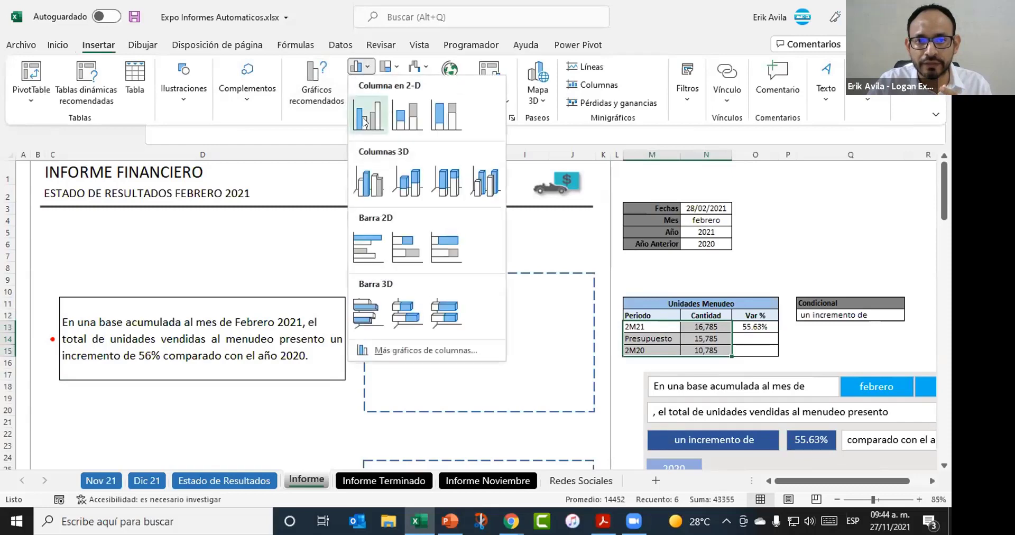
left_click(363, 123)
scroll(399, 199, "down", 1)
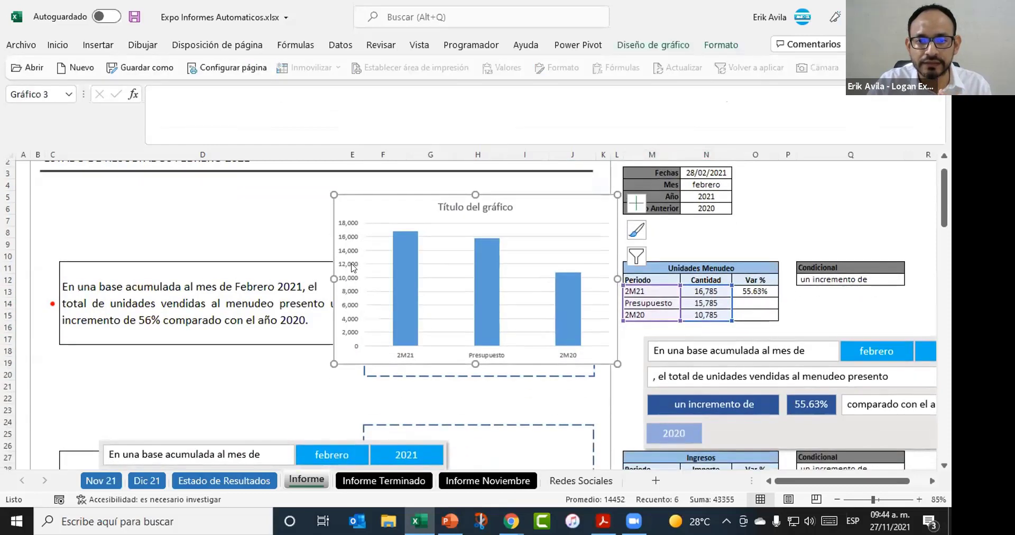
Name the column chart's data series from cell M11, Unidades Menudeo, through the chart's data source
left_click_drag(400, 199, 341, 214)
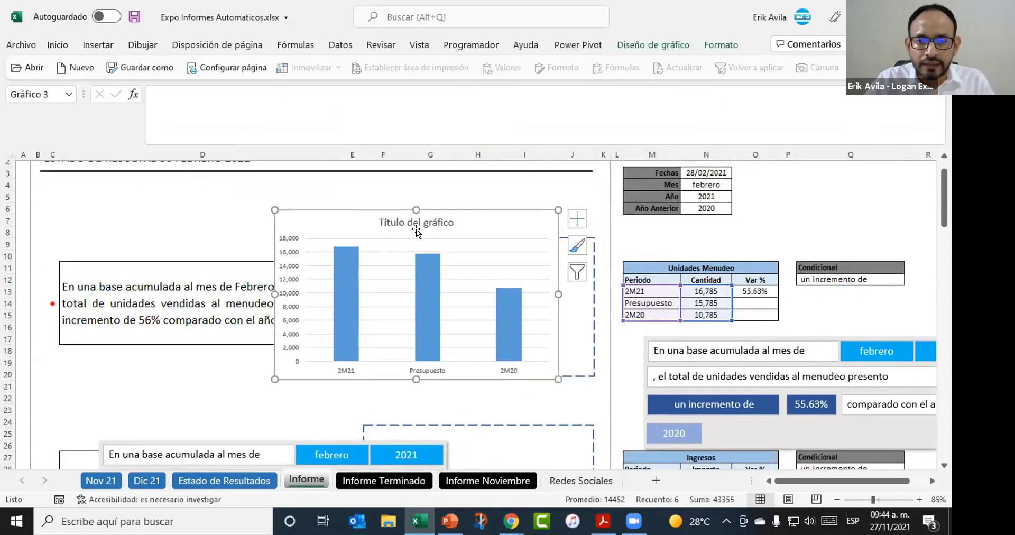
right_click(468, 223)
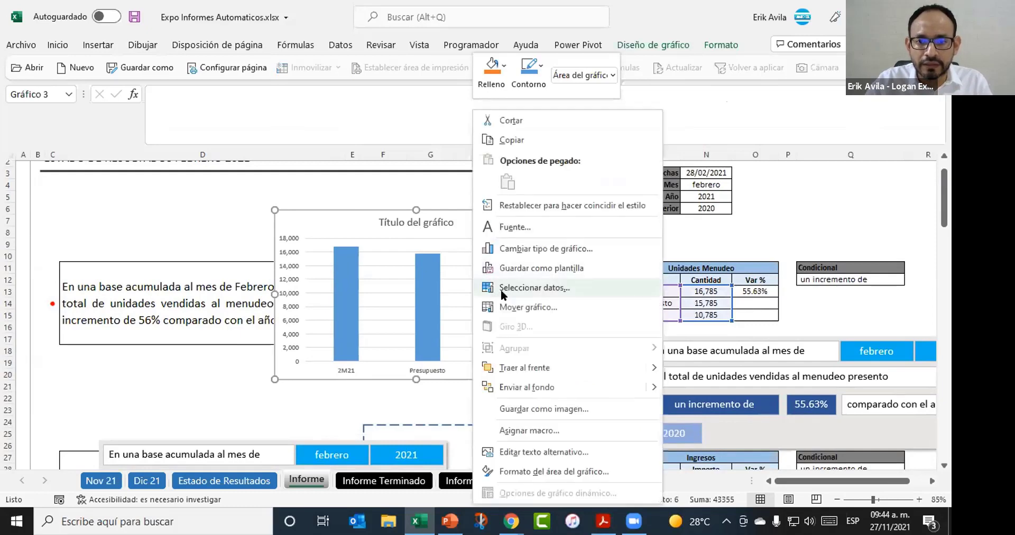
left_click(502, 288)
left_click(225, 298)
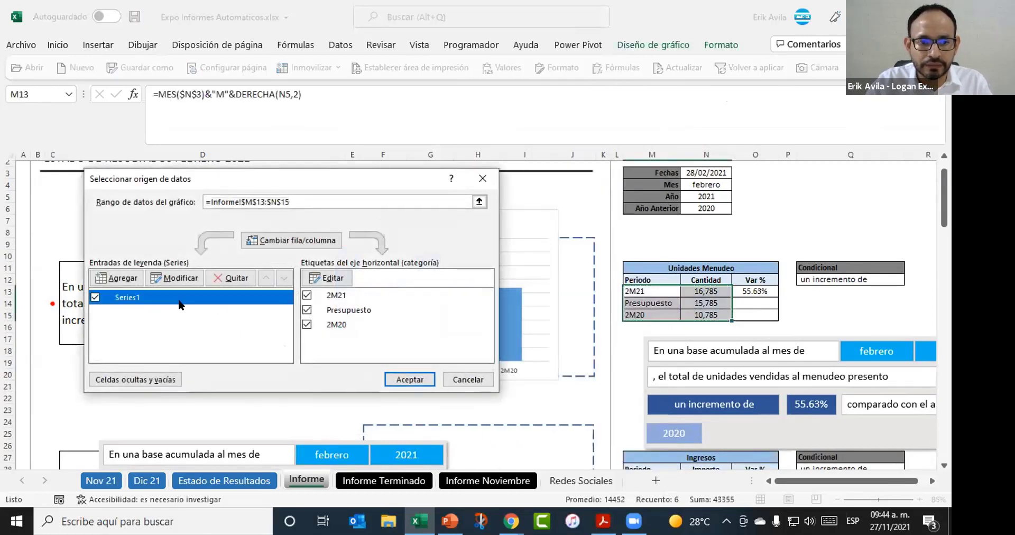
left_click(173, 280)
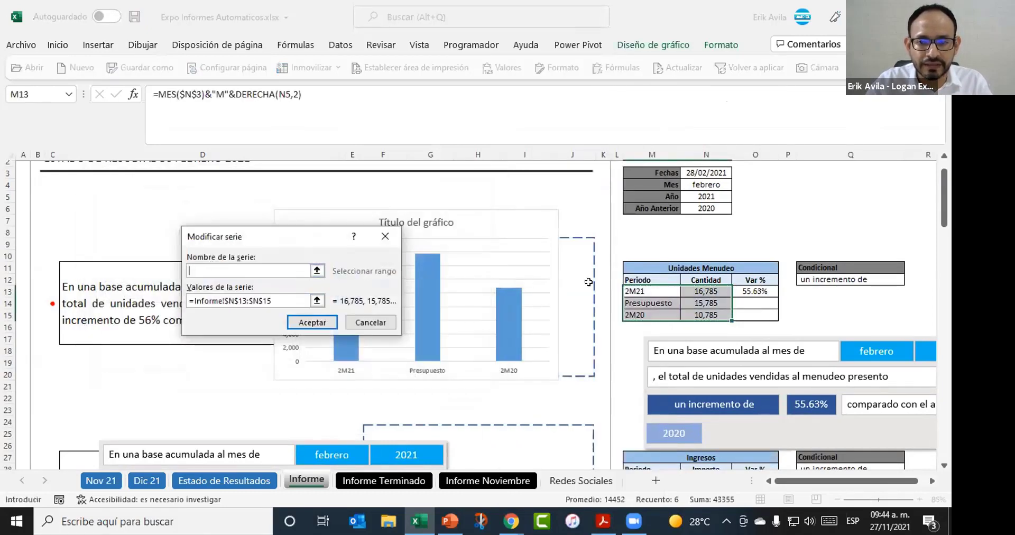
left_click(695, 276)
left_click(696, 267)
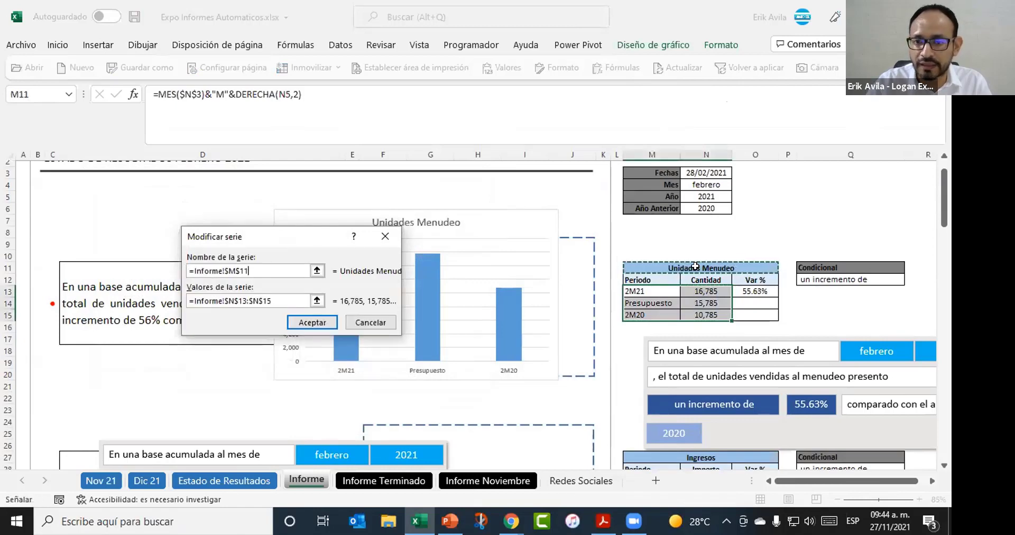
left_click(312, 322)
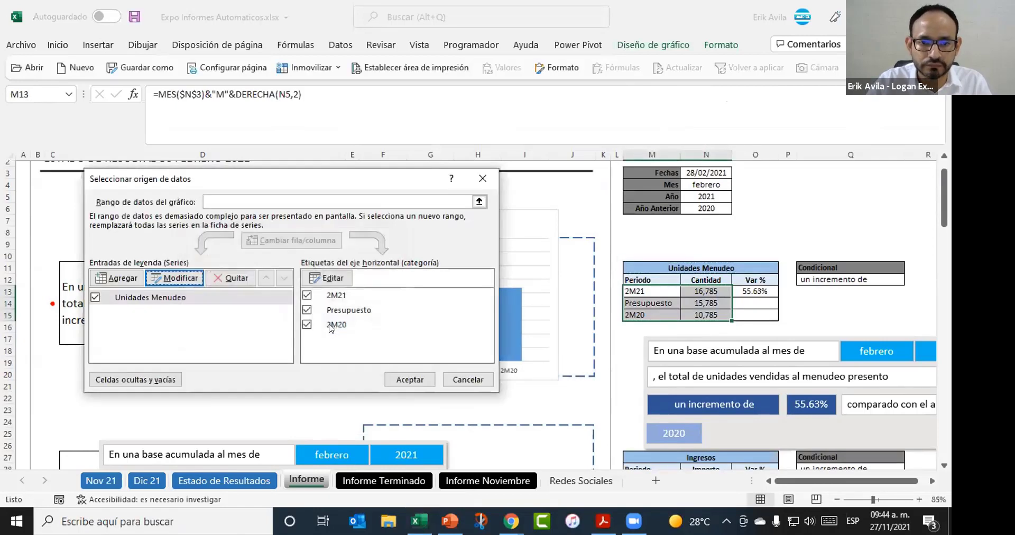
left_click(401, 376)
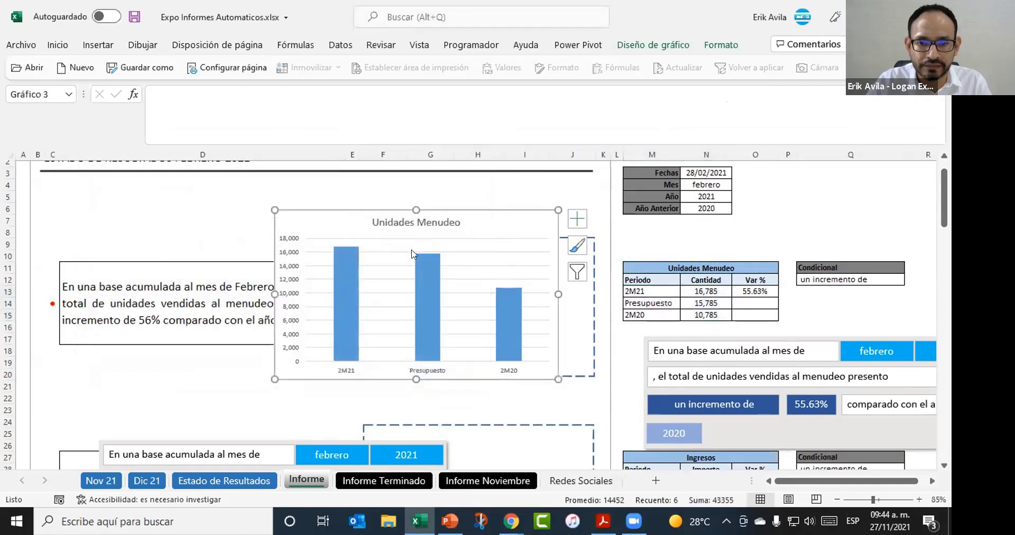
Move and resize the Unidades Menudeo chart to fit inside the first dashed placeholder beside the D11 sentence
left_click_drag(319, 210, 343, 189)
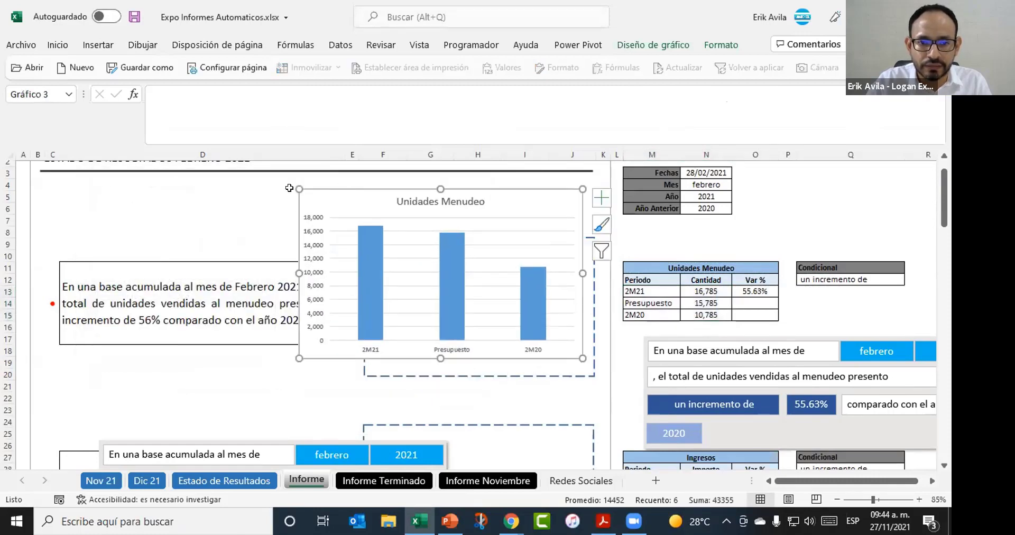
left_click_drag(367, 223, 395, 240)
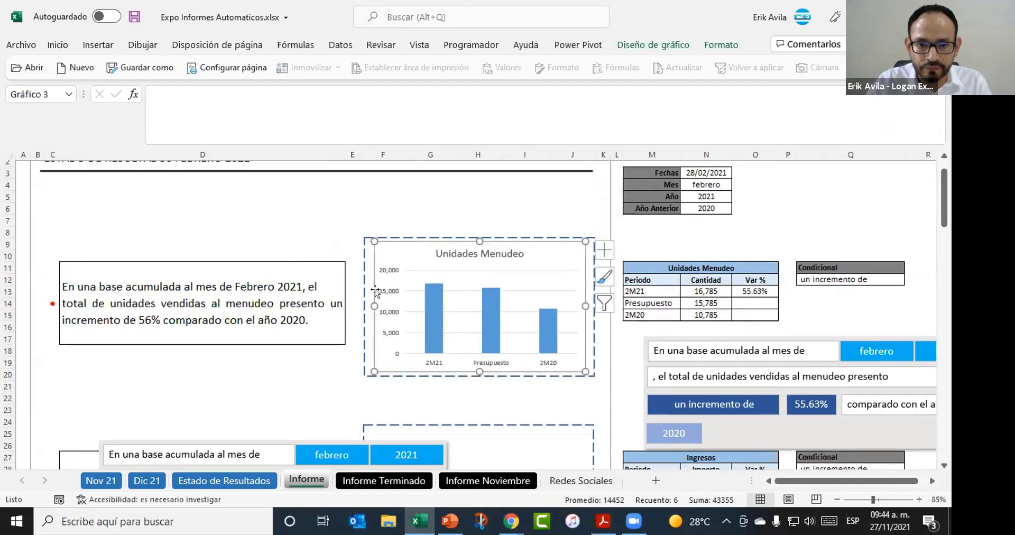
left_click_drag(375, 289, 368, 300)
left_click_drag(584, 299, 584, 301)
left_click(523, 199)
Review the sentence formula in D11 alongside the Unidades Menudeo chart
key("Down")
key("Down")
key("Left")
key("Left")
key("Left")
key("Left")
key("Left")
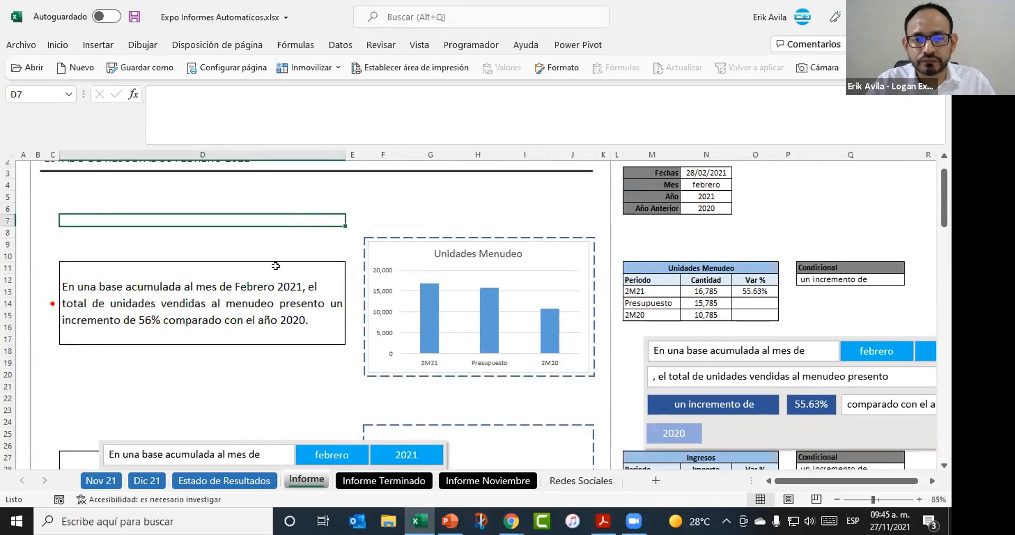
key("Down")
key("Down")
key("Down")
key("Down")
scroll(363, 284, "up", 2)
scroll(362, 286, "down", 1)
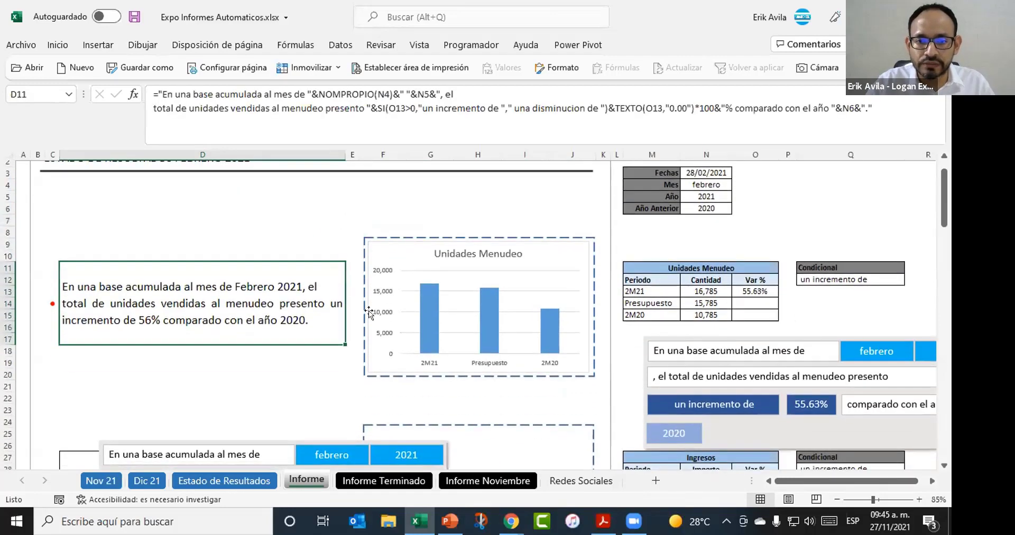
Trace the Unidades Menudeo quantities in N13:N15 to the Vehiculos Vendidos row on the Dic 21 sheet, and compare with the D11 sentence
left_click(687, 290)
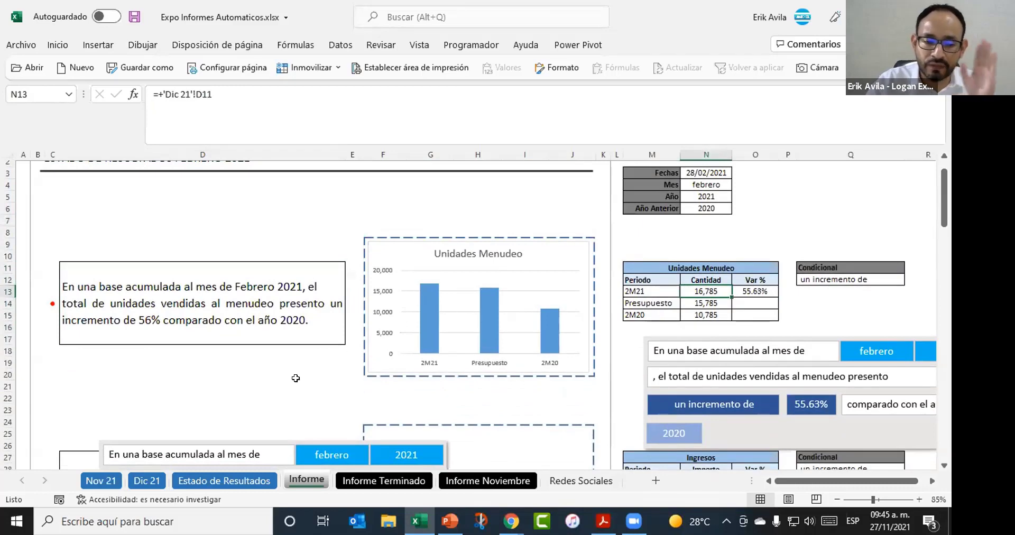
left_click(158, 480)
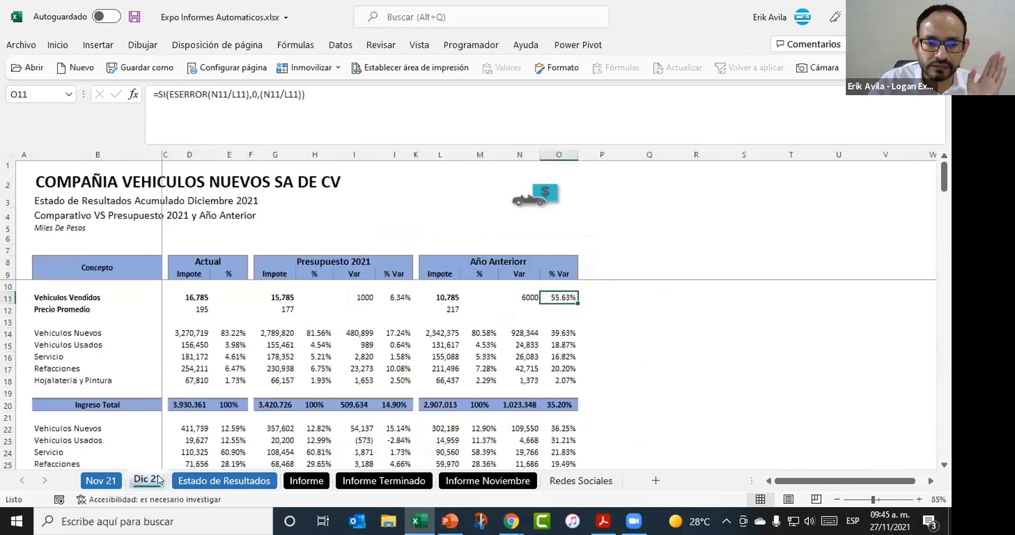
left_click_drag(188, 287, 221, 362)
left_click(274, 299)
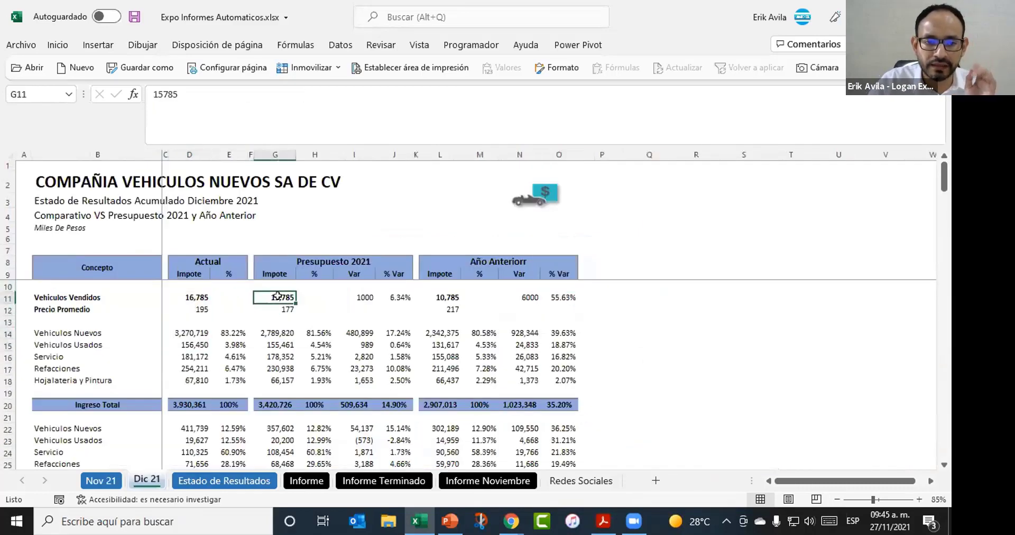
key("ctrl+Page_Down")
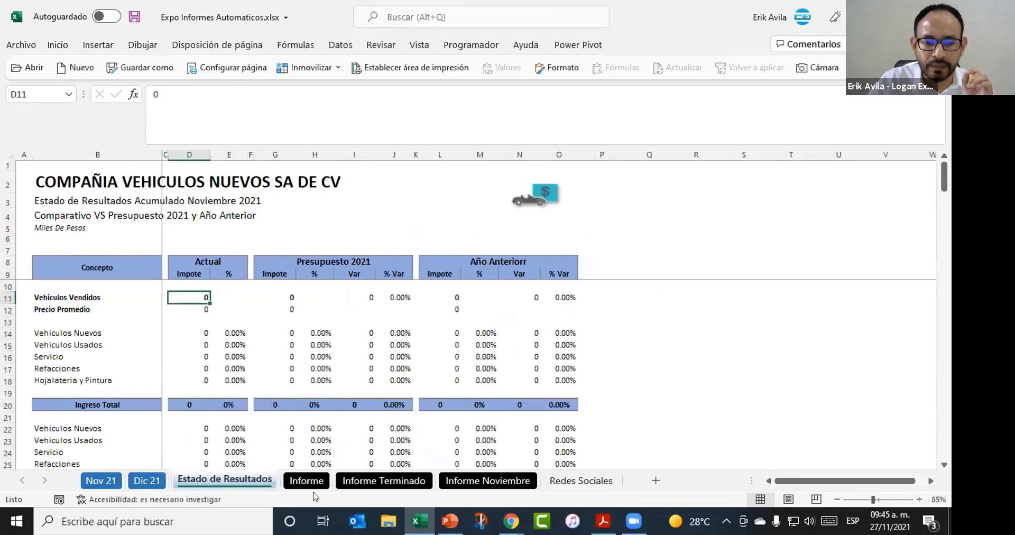
left_click(308, 480)
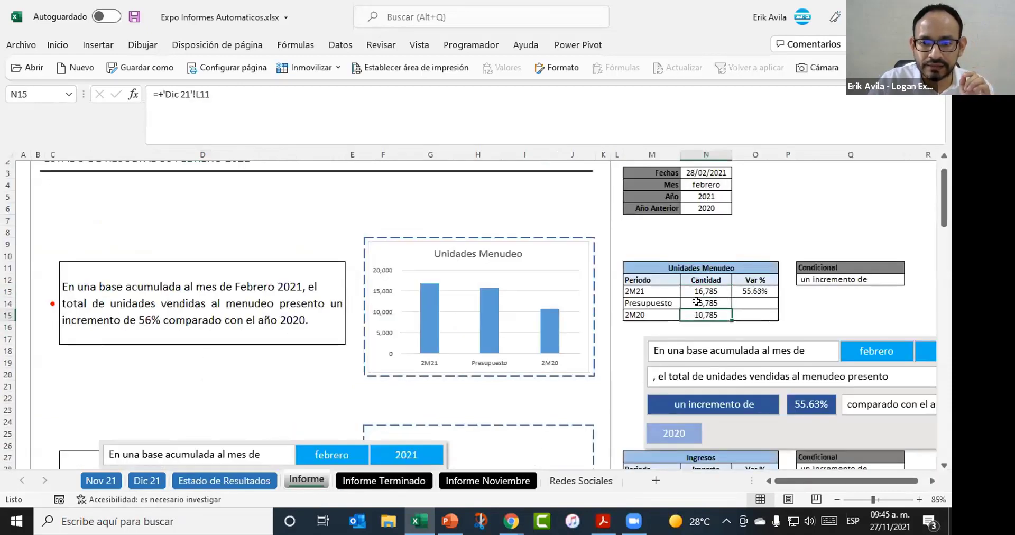
left_click_drag(696, 292, 706, 314)
left_click(700, 254)
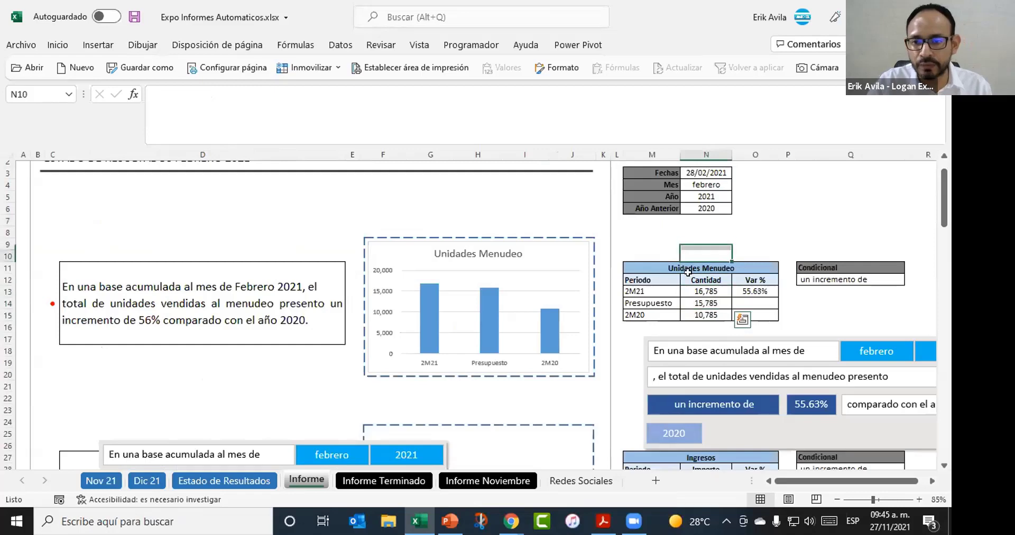
left_click(690, 292)
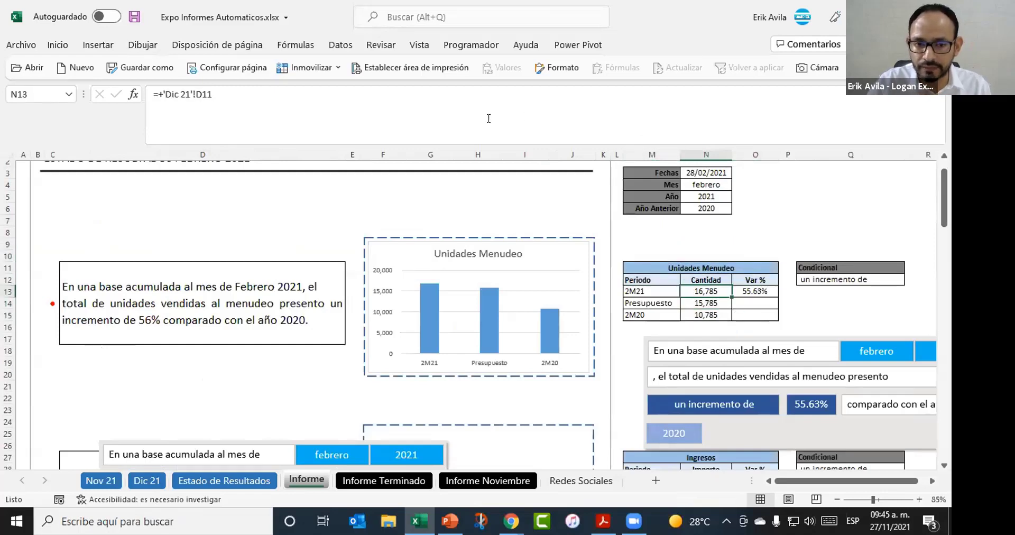
left_click(249, 298)
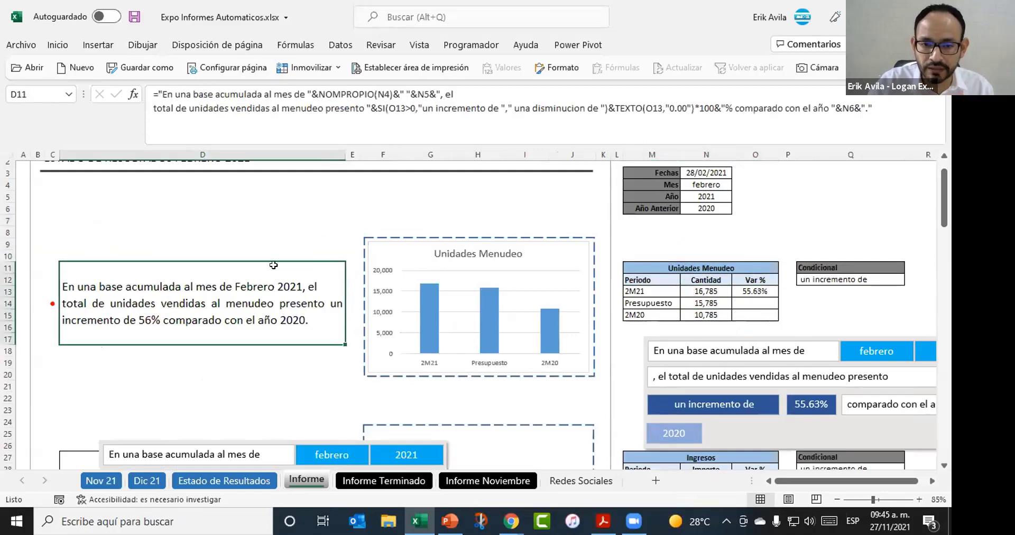
left_click(440, 252)
left_click(426, 310)
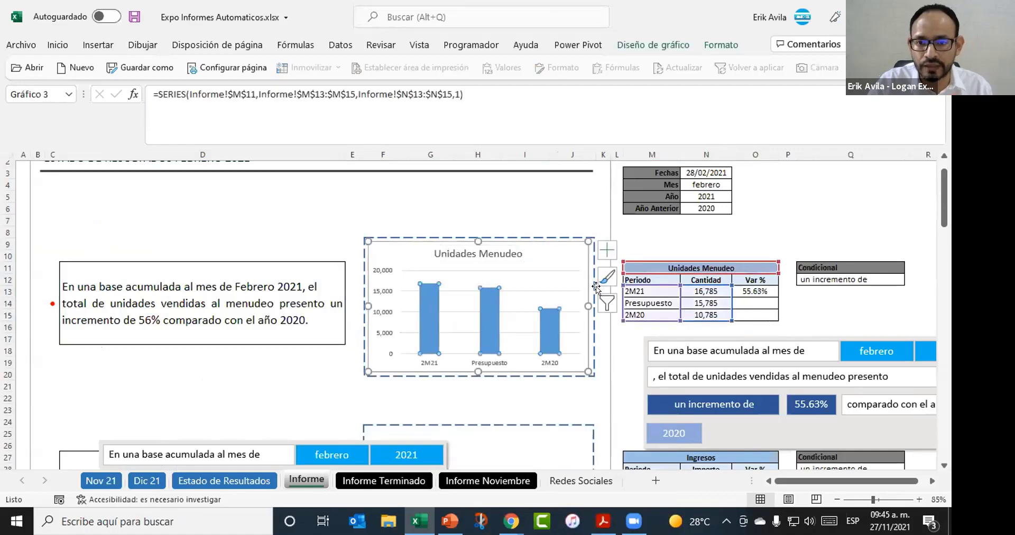
left_click(609, 301)
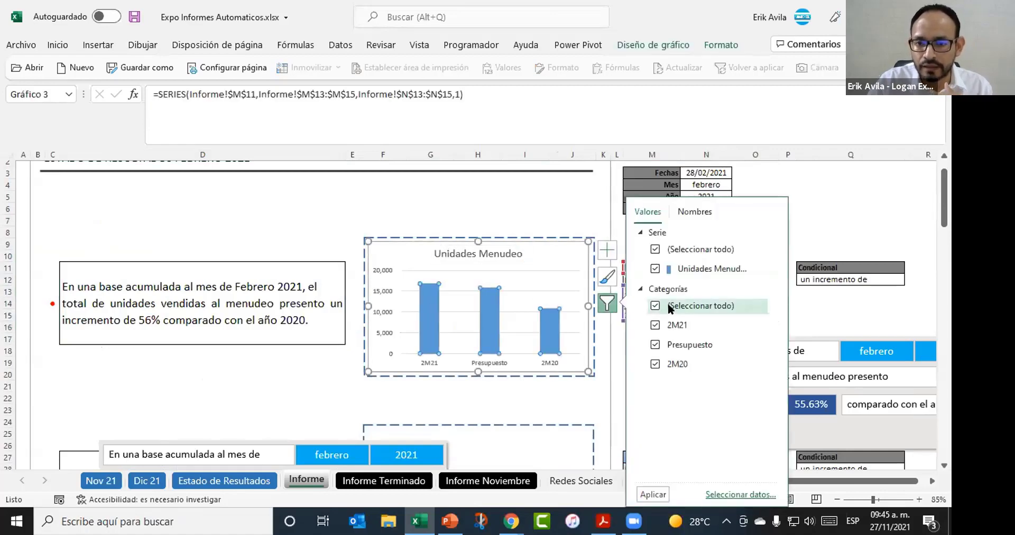
left_click(609, 256)
left_click(609, 257)
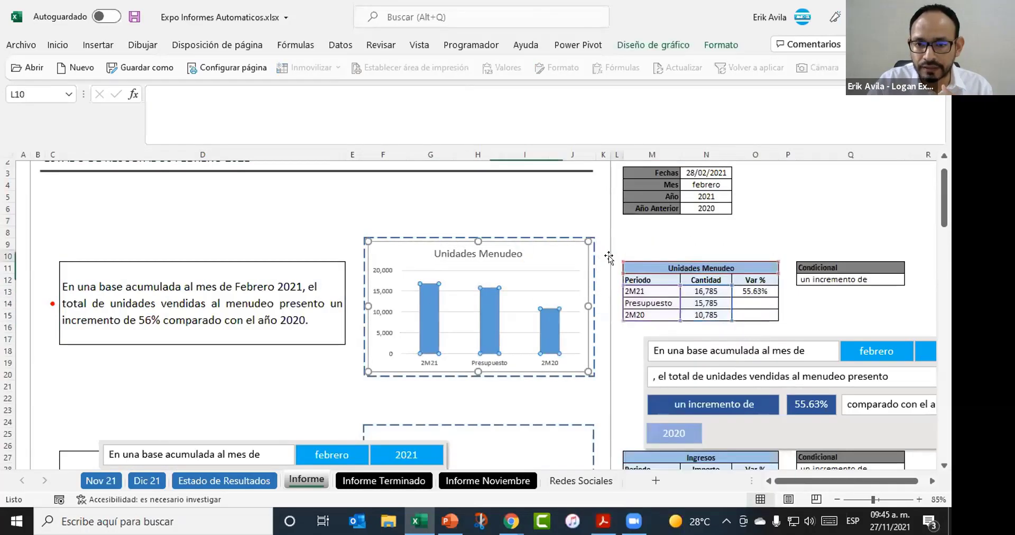
Add data labels to the Unidades Menudeo chart's columns and format them bold at size 10.5
left_click(582, 261)
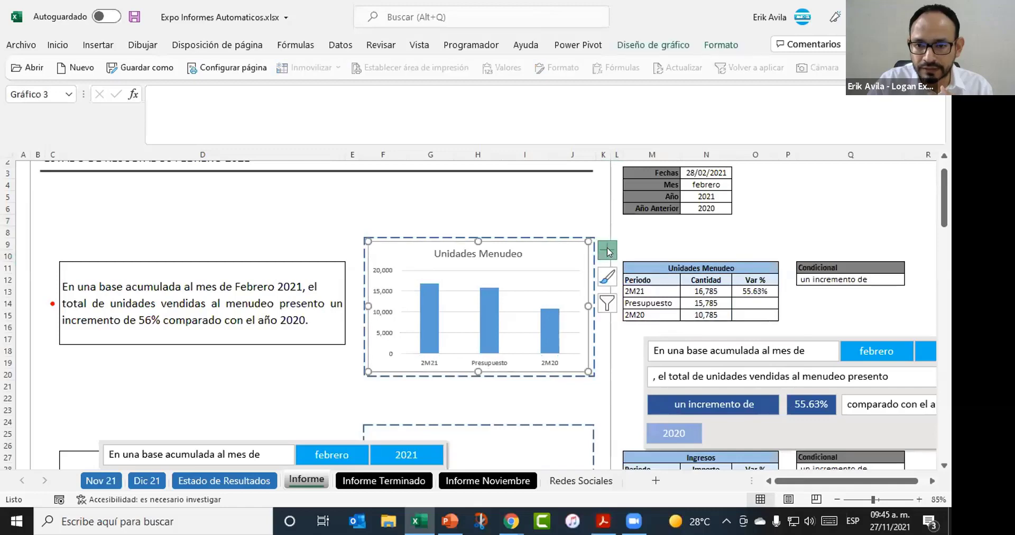
left_click(608, 249)
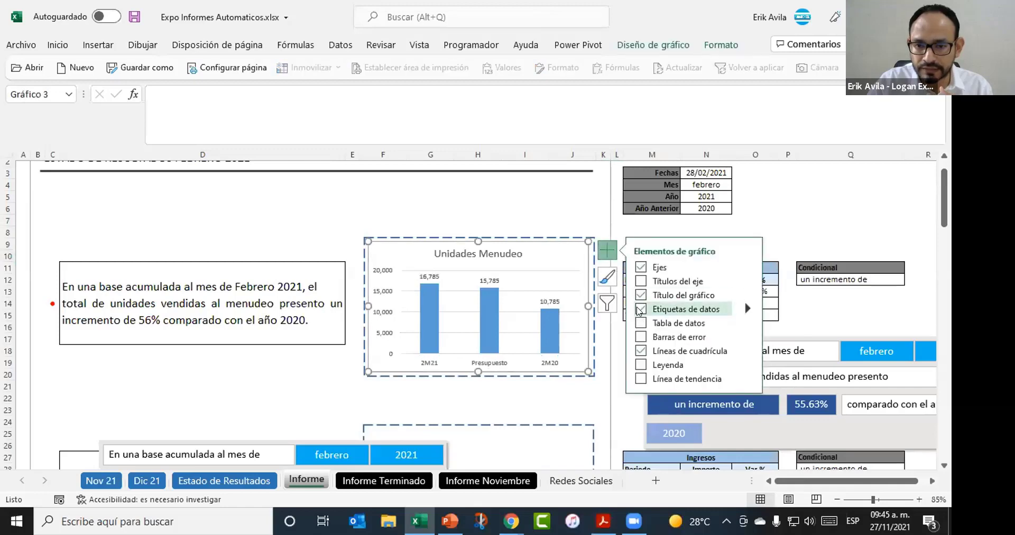
left_click(452, 262)
left_click(417, 274)
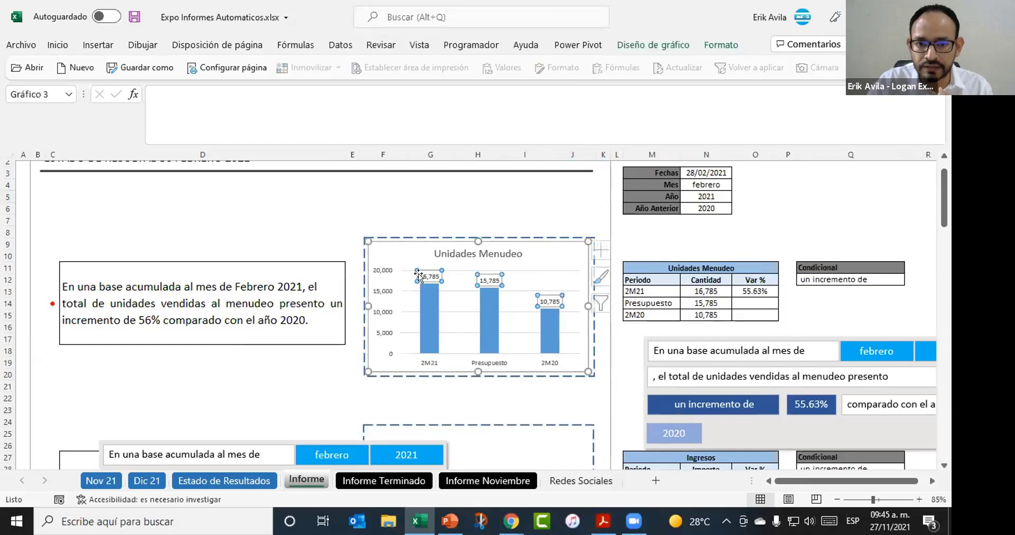
left_click(57, 45)
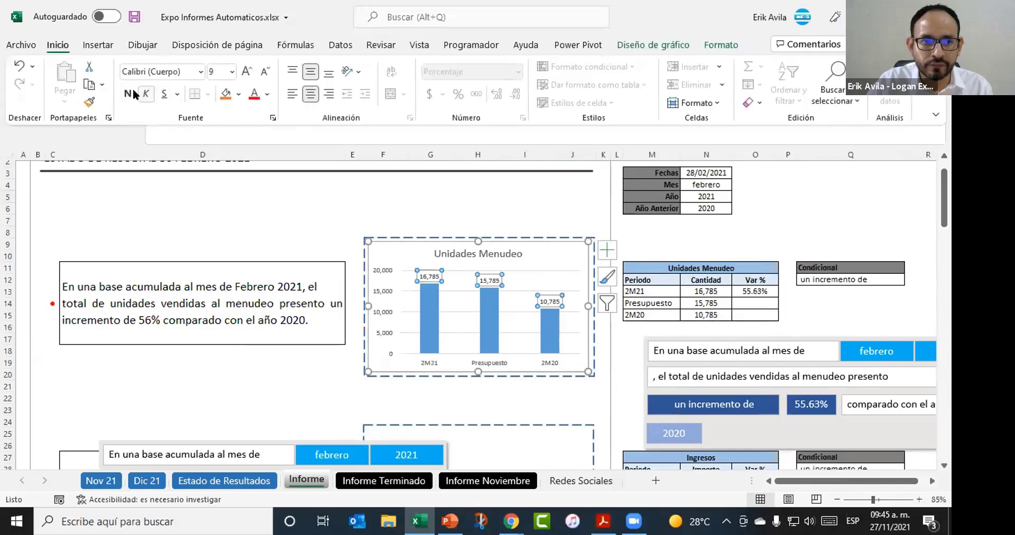
left_click(247, 71)
left_click(247, 71)
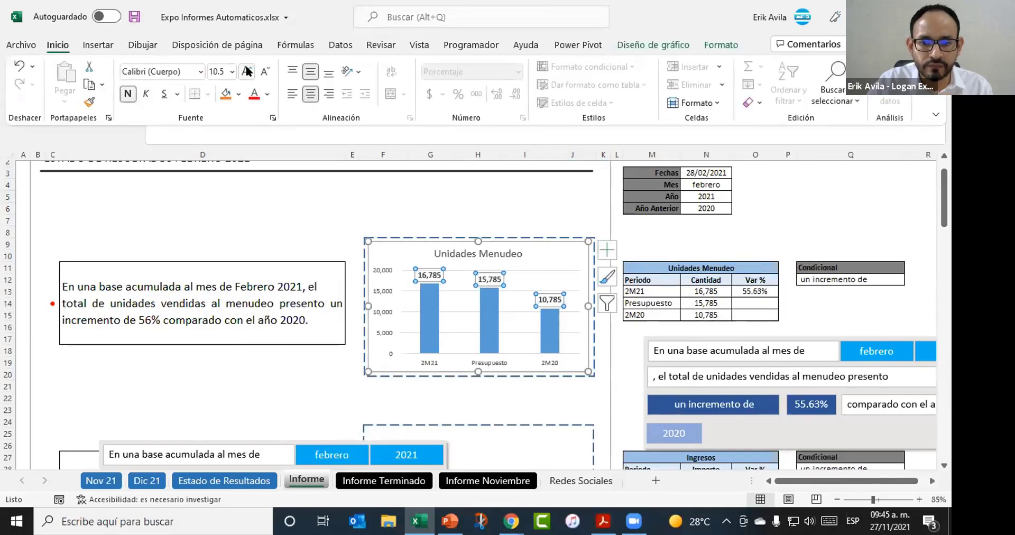
Format the period labels on the chart's horizontal axis as bold at size 10
left_click(429, 364)
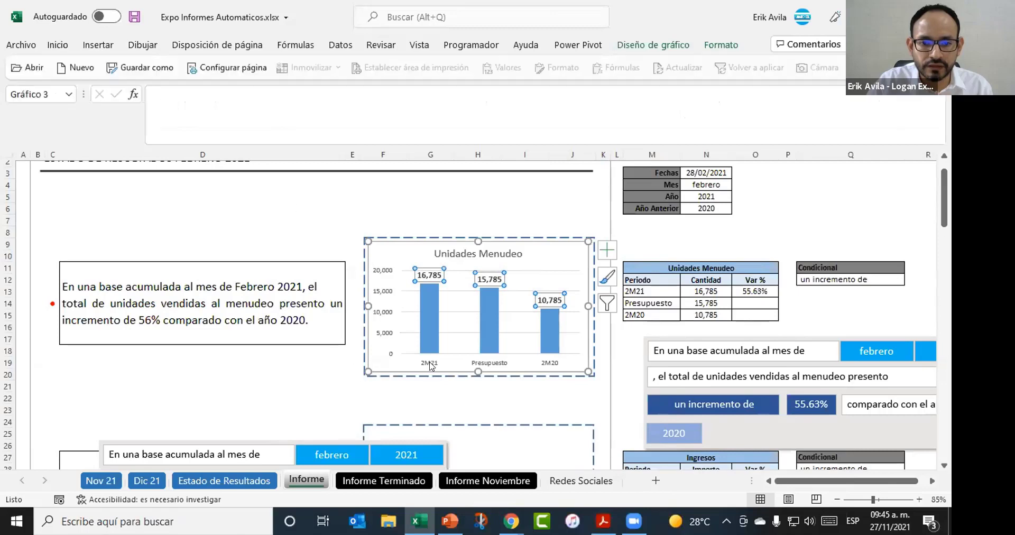
left_click(58, 44)
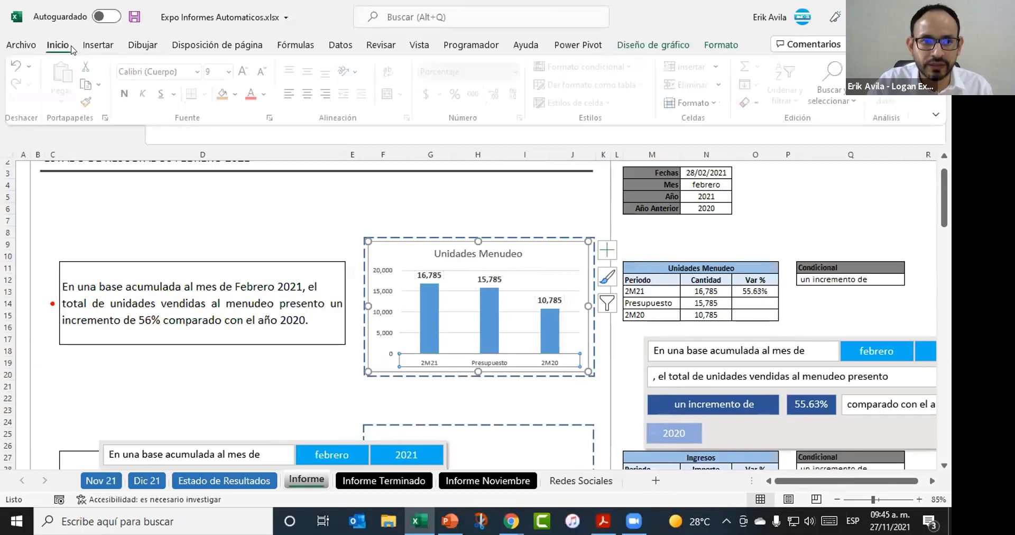
left_click(246, 72)
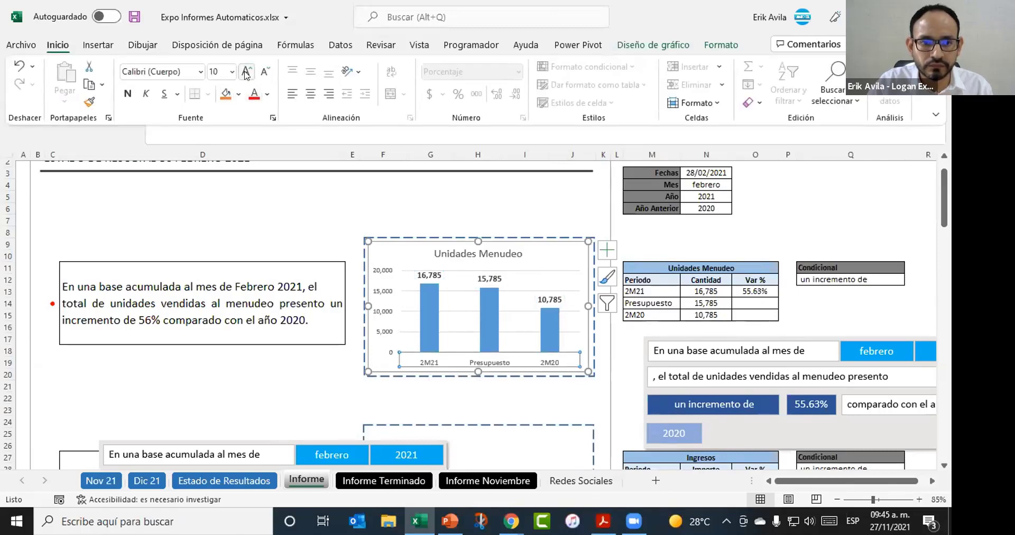
left_click(128, 94)
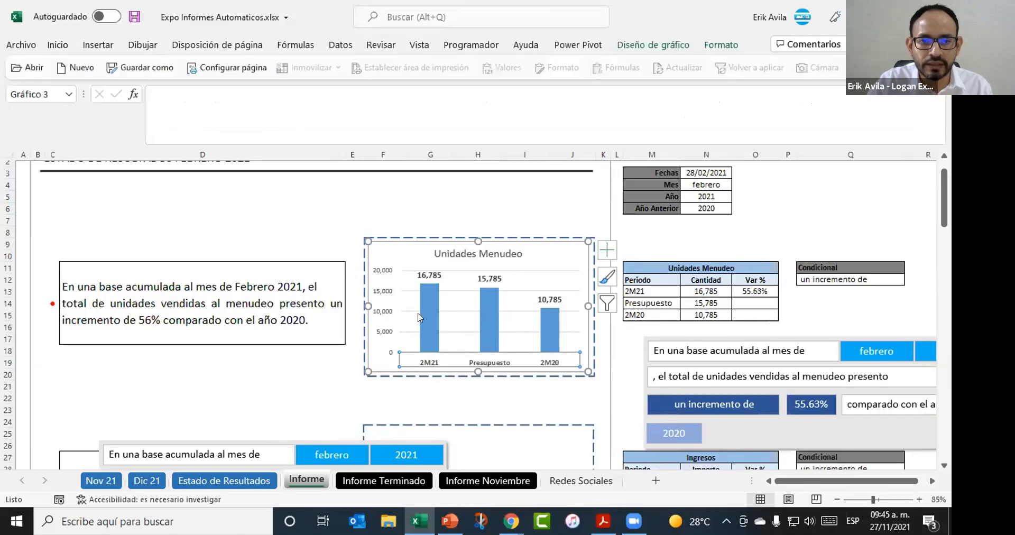
left_click(58, 44)
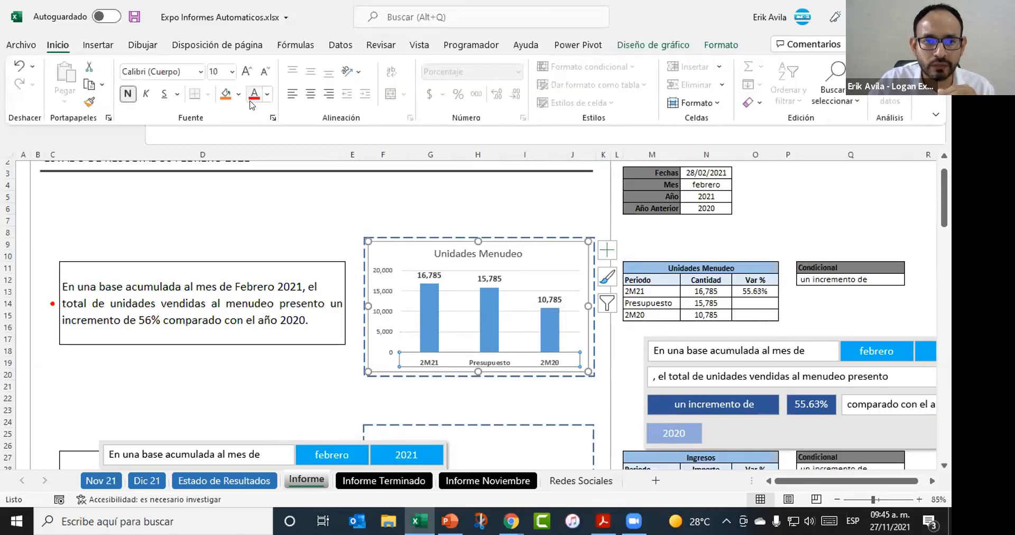
left_click(417, 300)
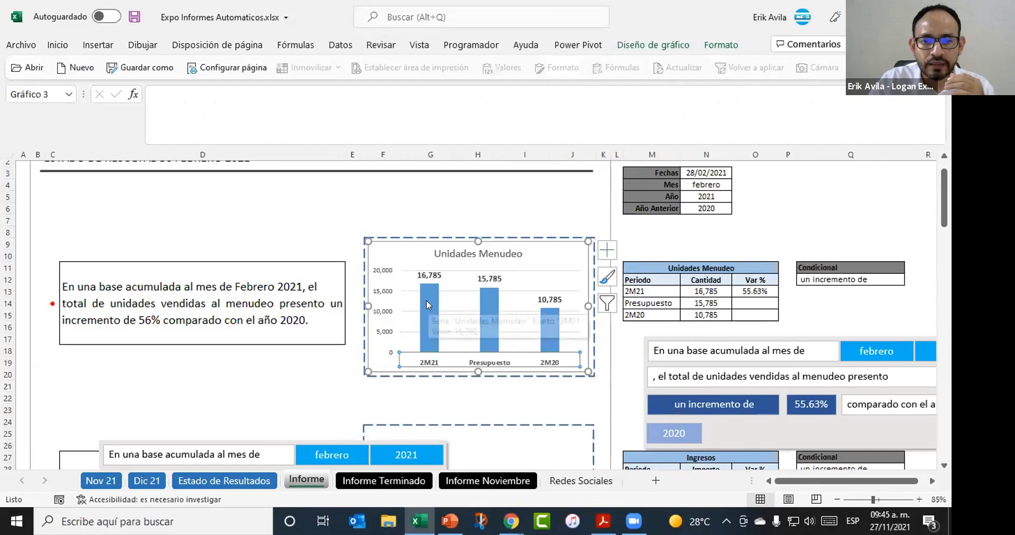
Fill the Unidades Menudeo chart's columns with the standard green color
left_click(426, 300)
scroll(360, 253, "up", 1)
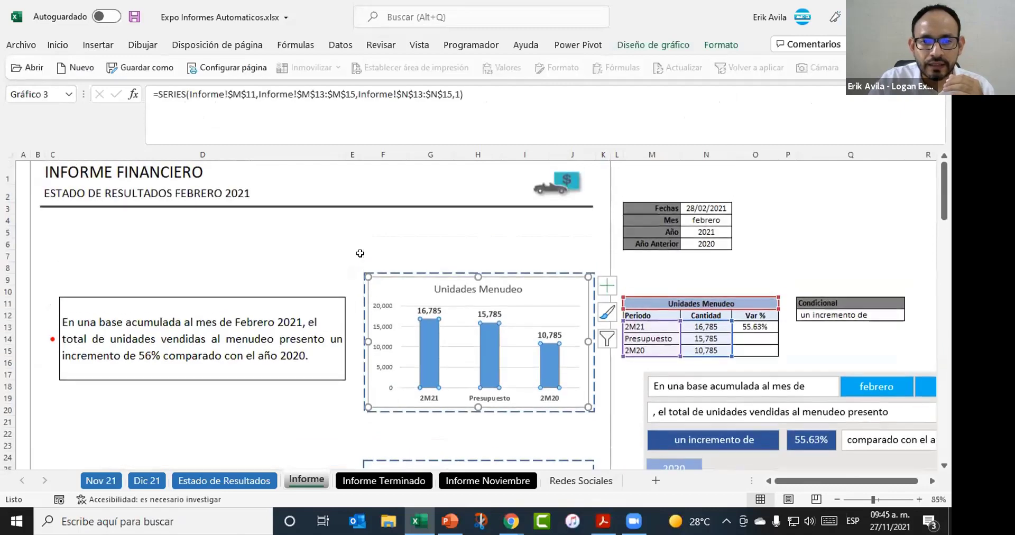
left_click(57, 44)
left_click(240, 95)
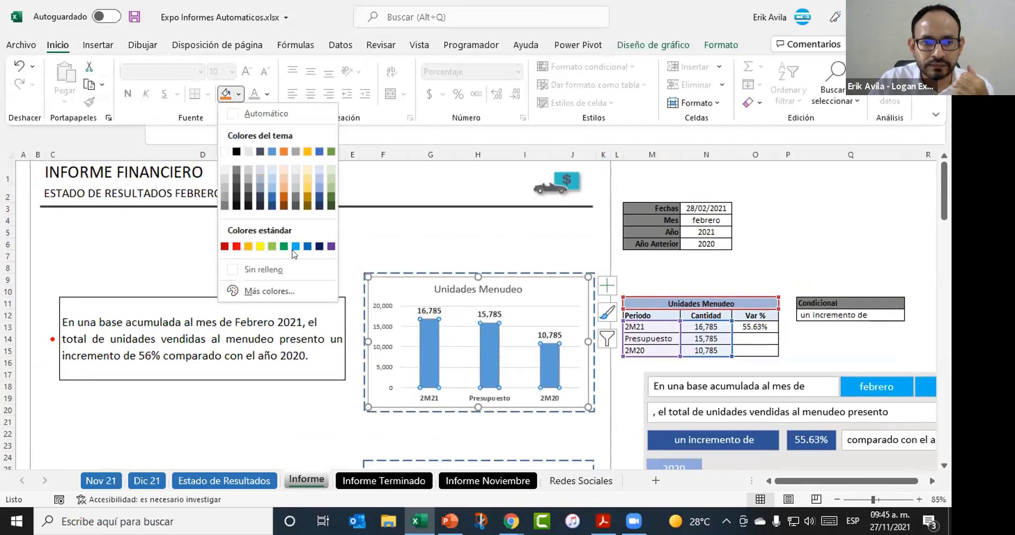
left_click(284, 246)
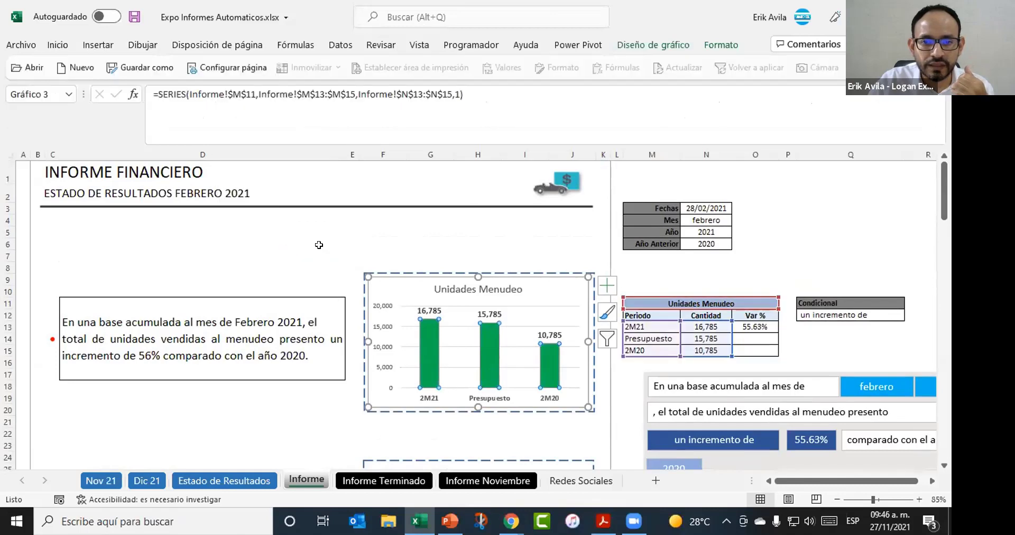
scroll(317, 243, "down", 1)
left_click(310, 227)
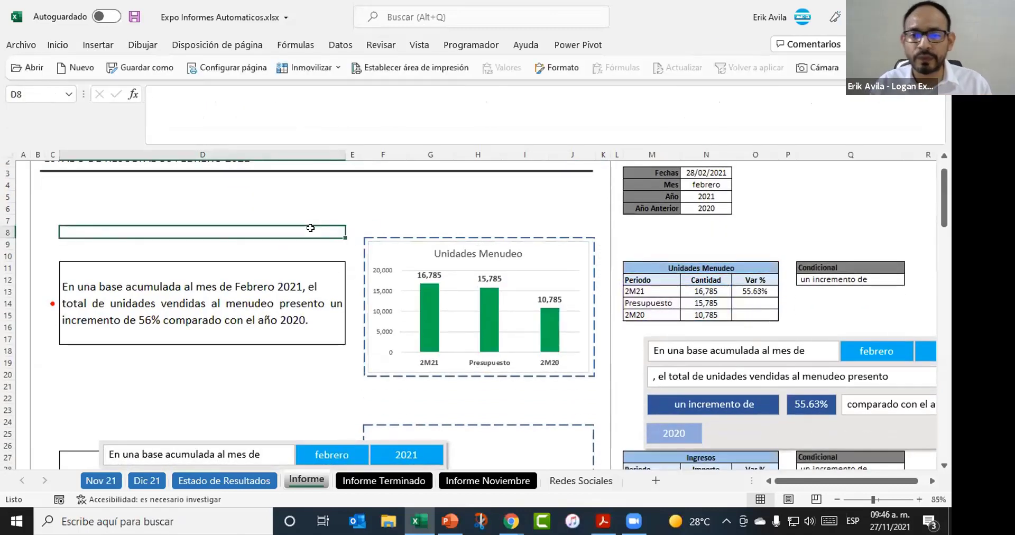
Review the text boxes, chart frames and support tables of the Informe sheet's remaining sections, from Ingresos down to Margen EBITDA
left_click(274, 276)
scroll(299, 298, "down", 1)
left_click(410, 275)
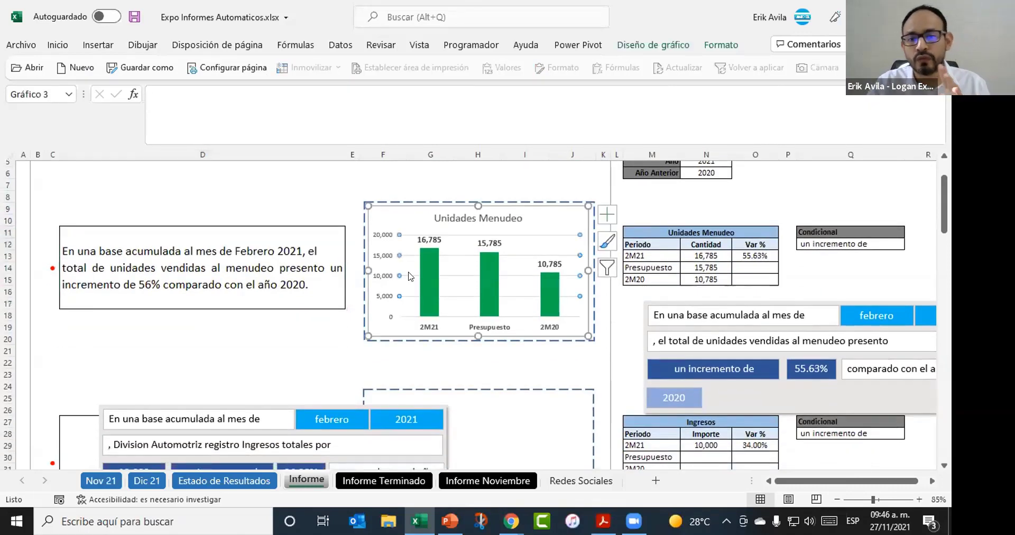
scroll(330, 266, "down", 4)
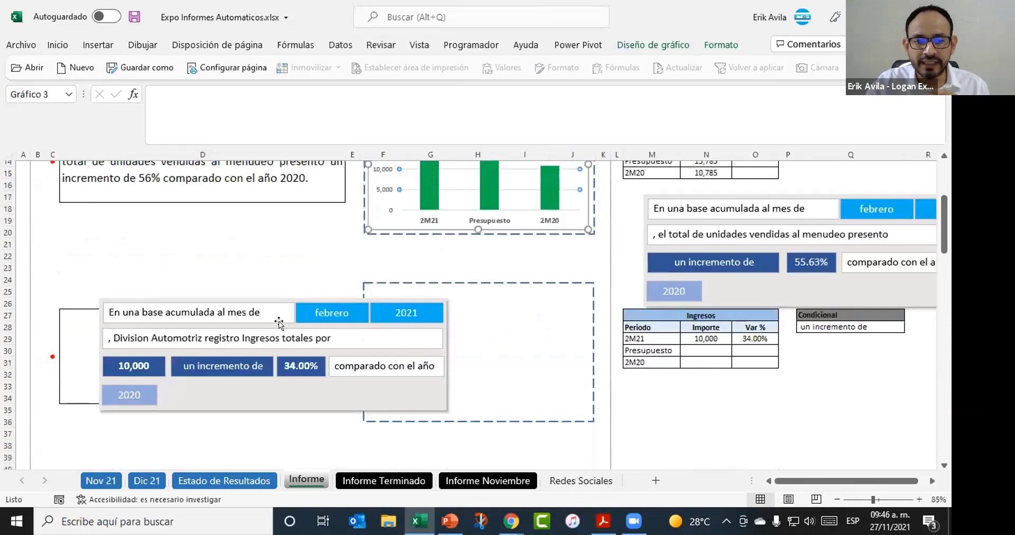
left_click(511, 300)
scroll(511, 300, "down", 2)
scroll(453, 326, "down", 4)
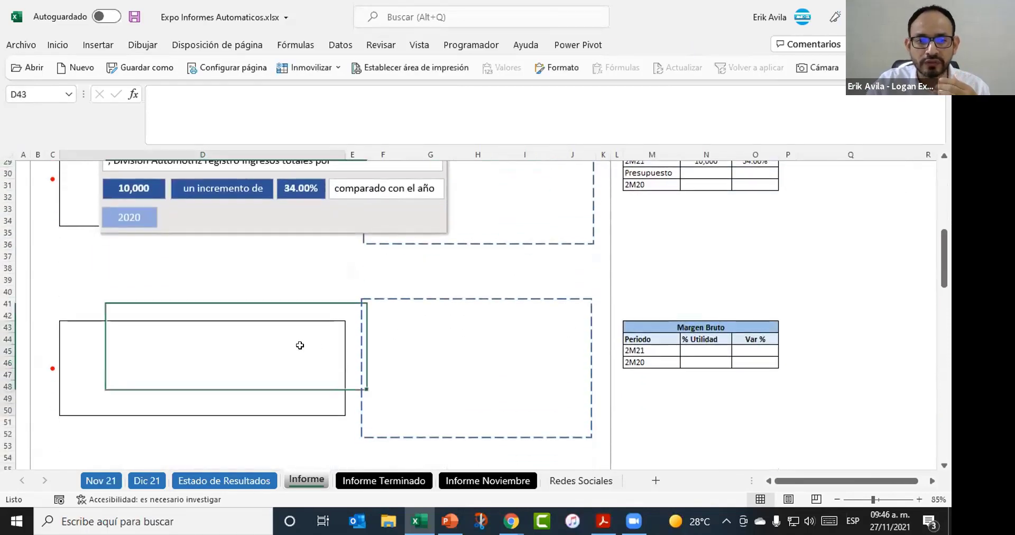
left_click(458, 294)
scroll(428, 331, "down", 5)
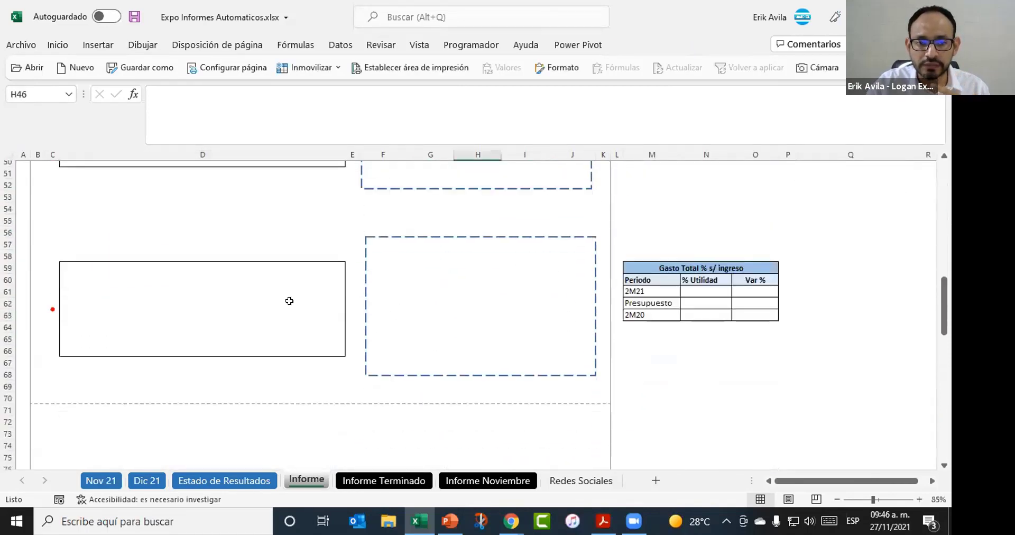
left_click(417, 300)
scroll(421, 301, "down", 1)
scroll(420, 301, "down", 8)
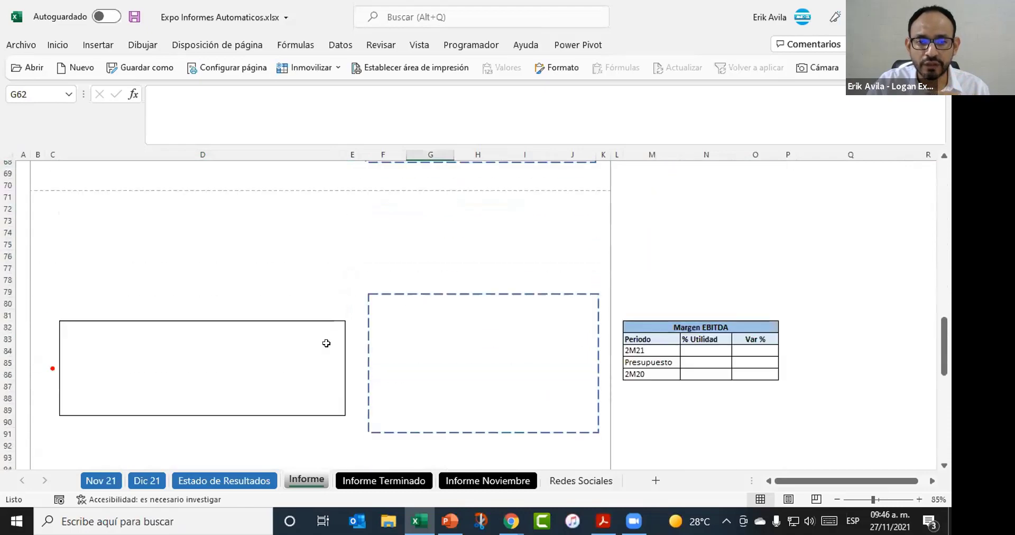
left_click(466, 287)
scroll(466, 287, "up", 2)
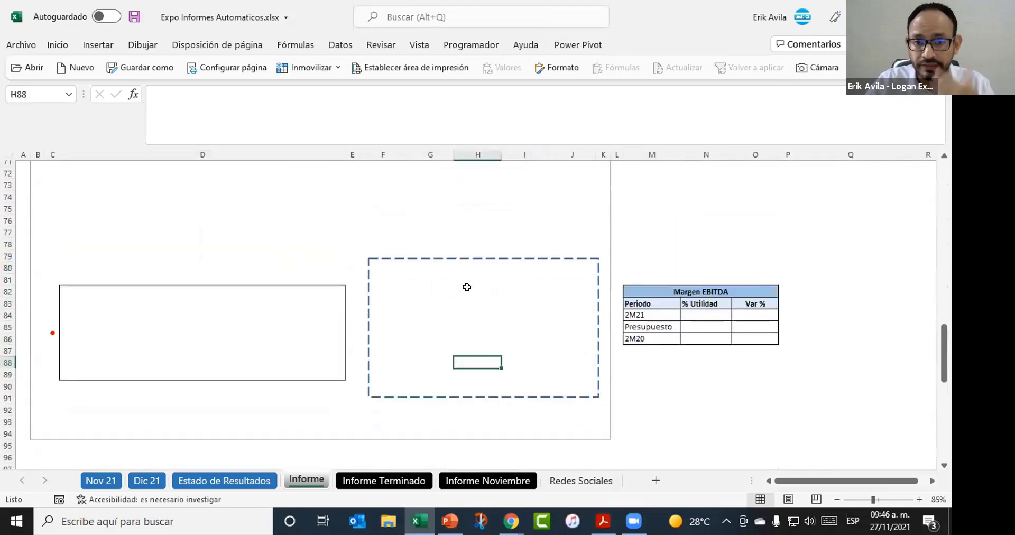
scroll(467, 287, "up", 19)
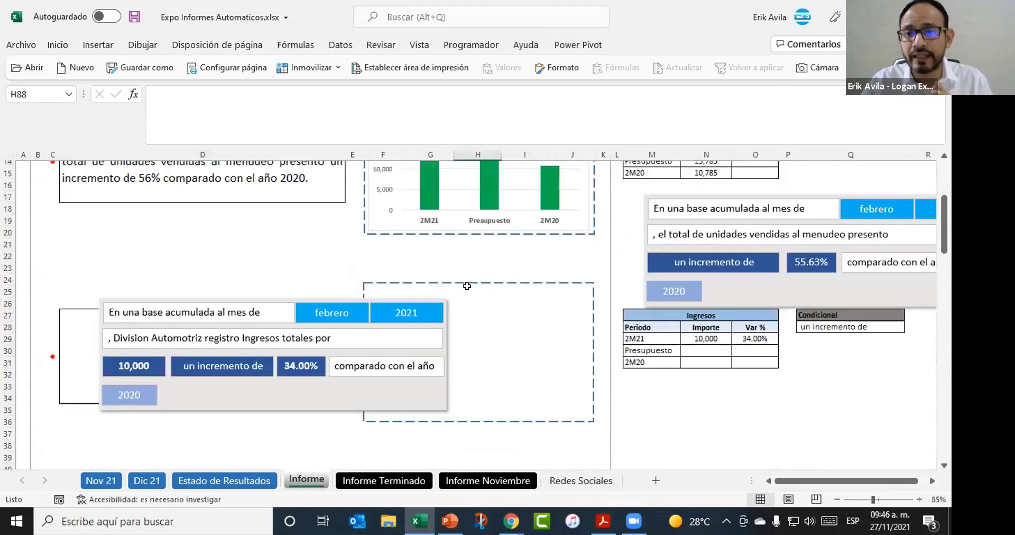
scroll(467, 286, "up", 5)
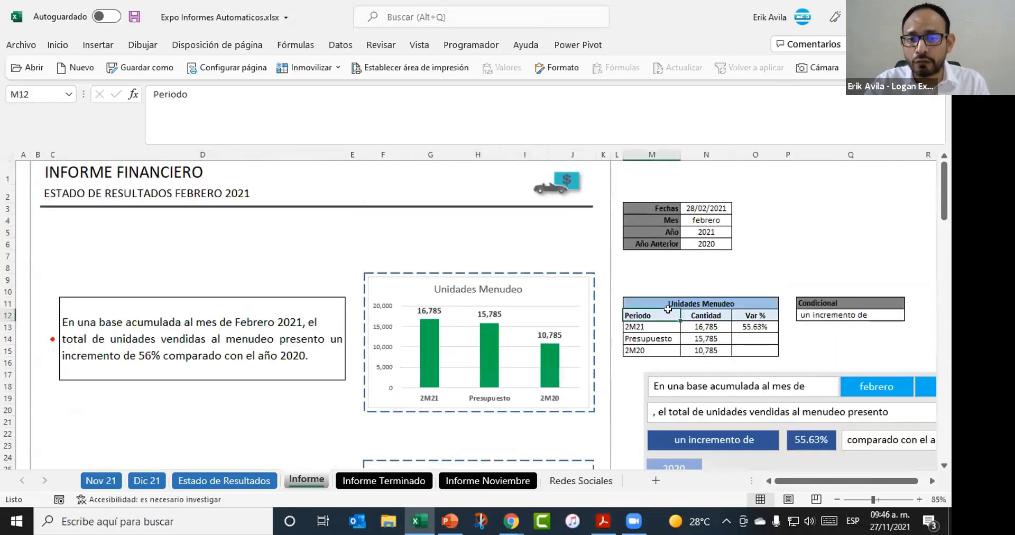
Examine the Ingresos table rows in M29:O31 and the empty chart frame for that section
scroll(668, 309, "down", 6)
left_click_drag(661, 268, 733, 289)
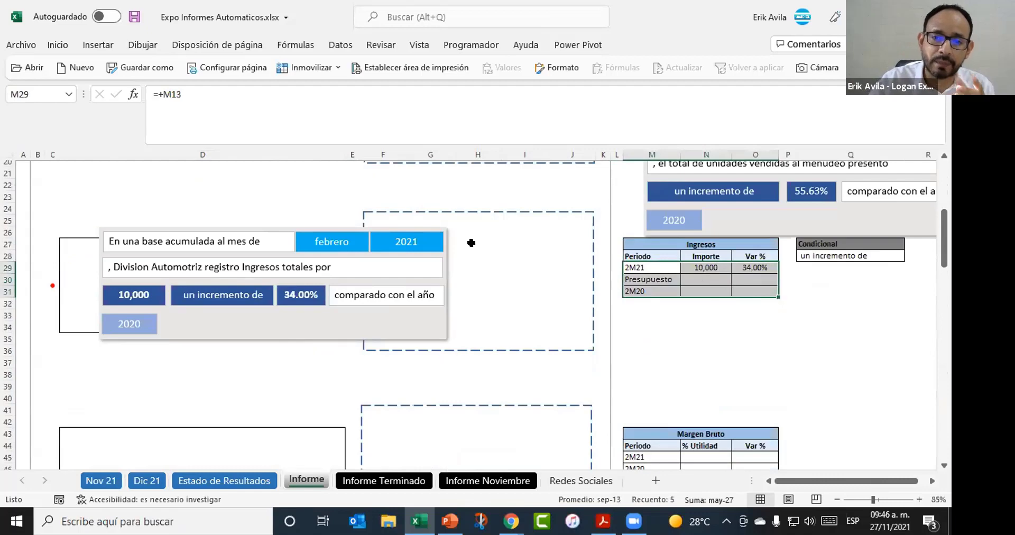
left_click_drag(486, 232, 509, 306)
scroll(509, 306, "up", 6)
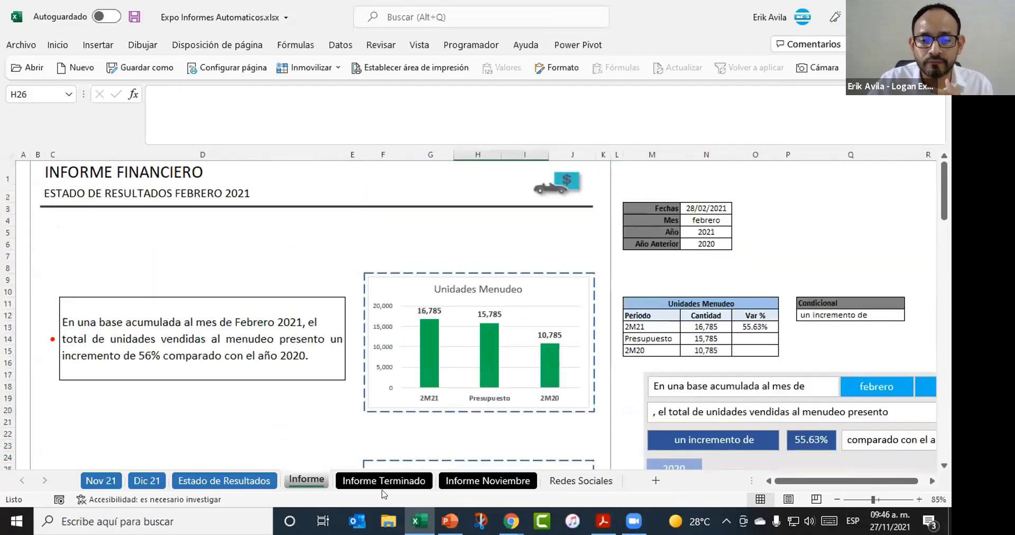
Go to the Informe Noviembre sheet and review the income sentence in D27 and the retail units sentence in D11
left_click(382, 479)
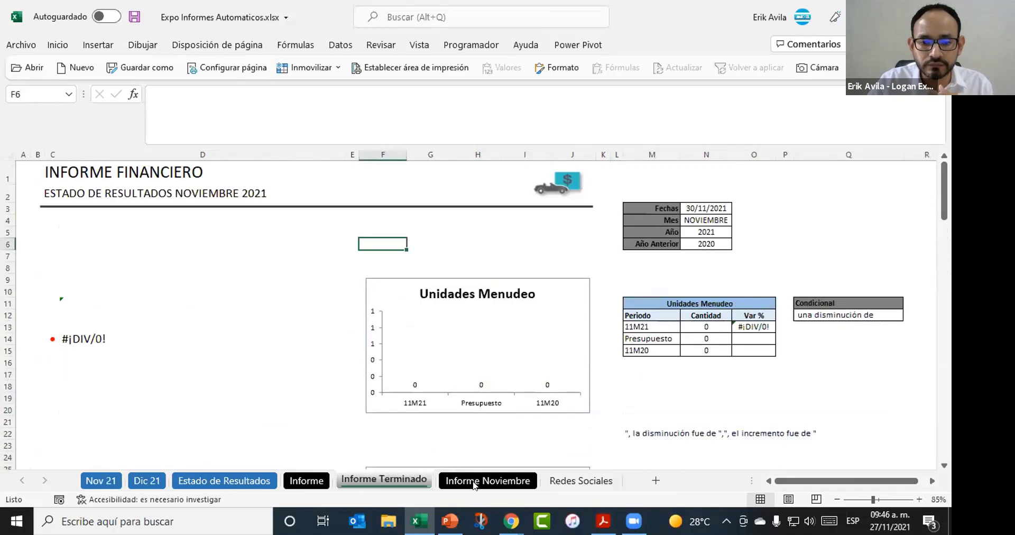
key("ctrl+Page_Down")
scroll(342, 359, "up", 7)
left_click(322, 345)
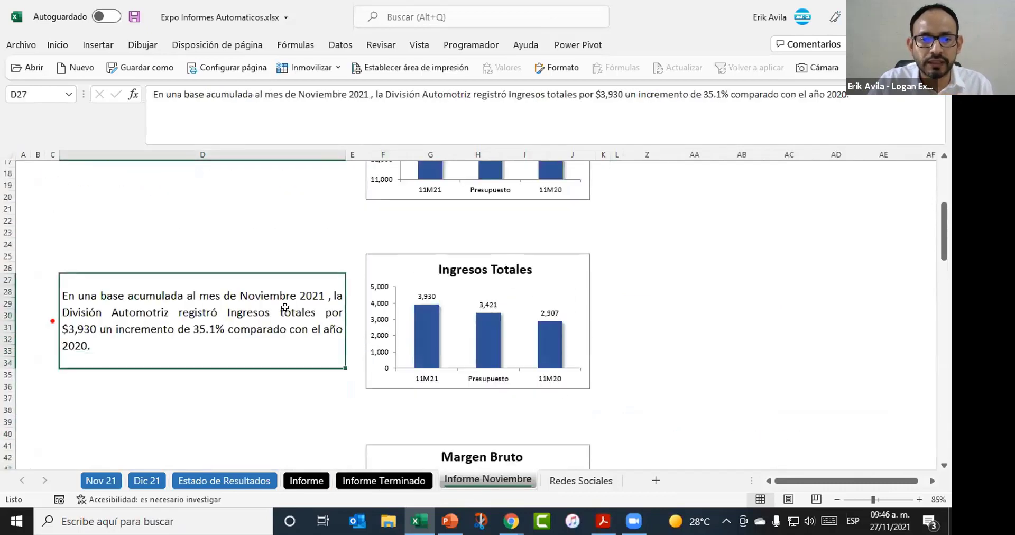
scroll(322, 345, "up", 5)
left_click(286, 295)
scroll(319, 218, "up", 1)
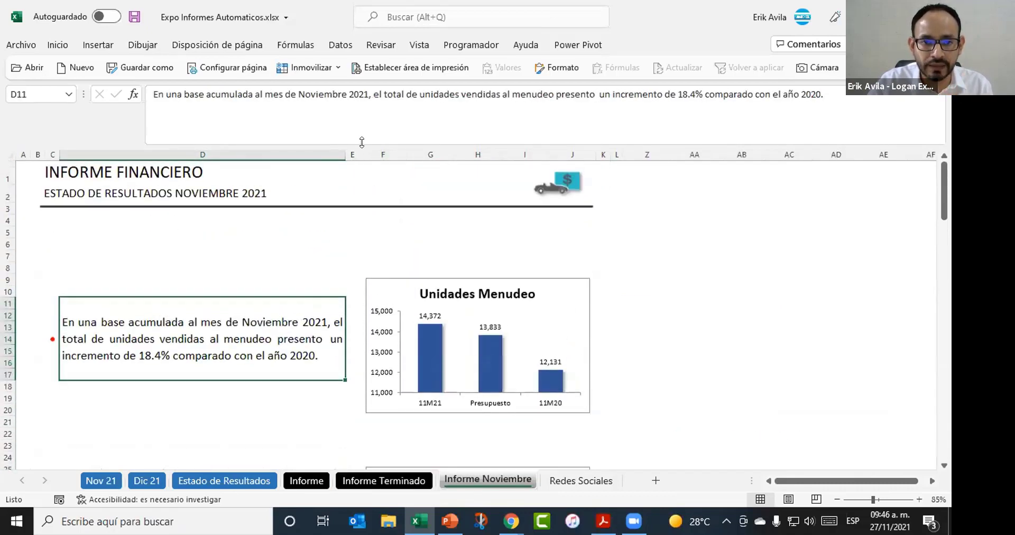
Shrink the formula bar to a single line and review the Ingresos Totales sentence in D27 beside its chart
left_click_drag(361, 142, 371, 87)
scroll(283, 300, "down", 4)
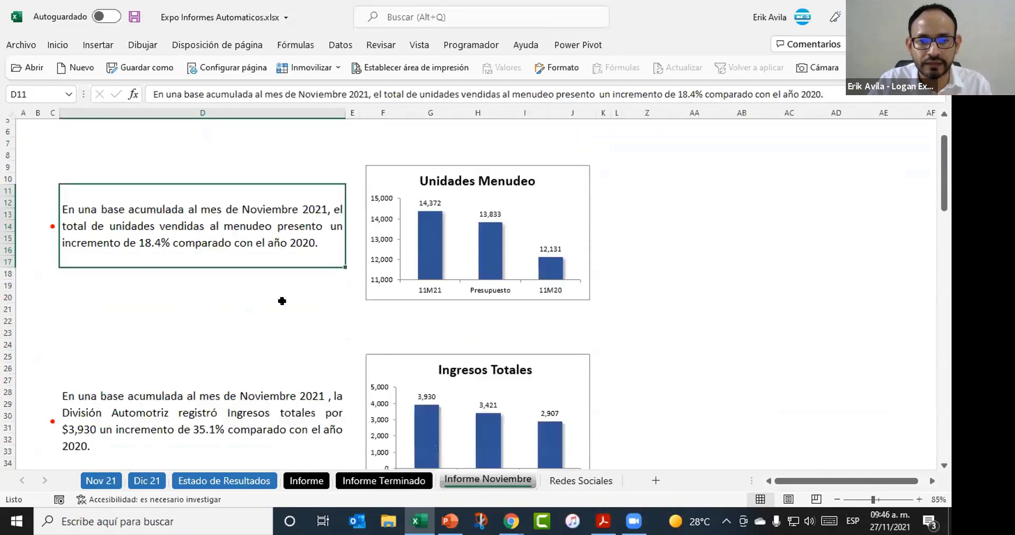
left_click(282, 309)
left_click(578, 310)
left_click(285, 295)
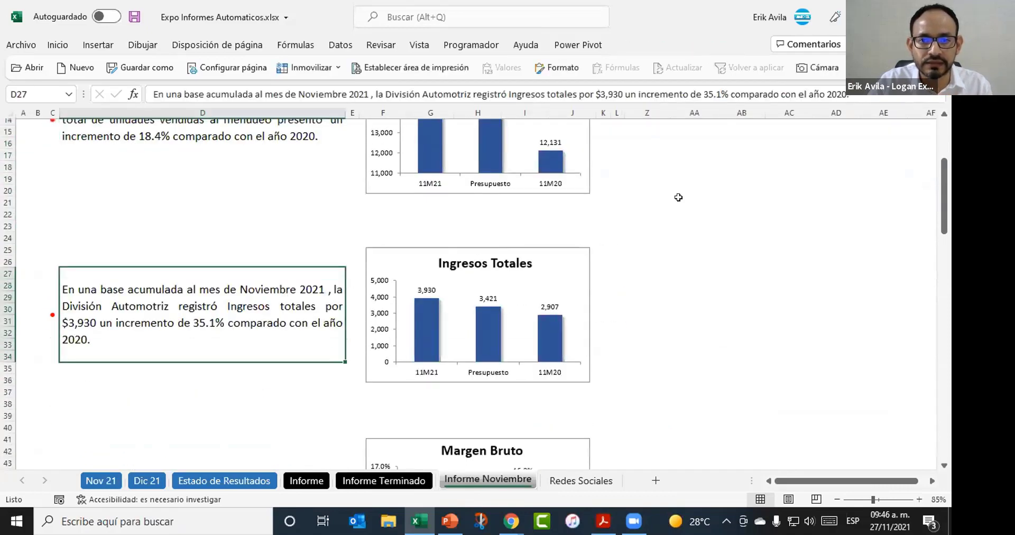
Unhide the columns between L and Z on the Informe Noviembre sheet
scroll(635, 211, "up", 3)
left_click_drag(616, 108, 638, 104)
right_click(644, 113)
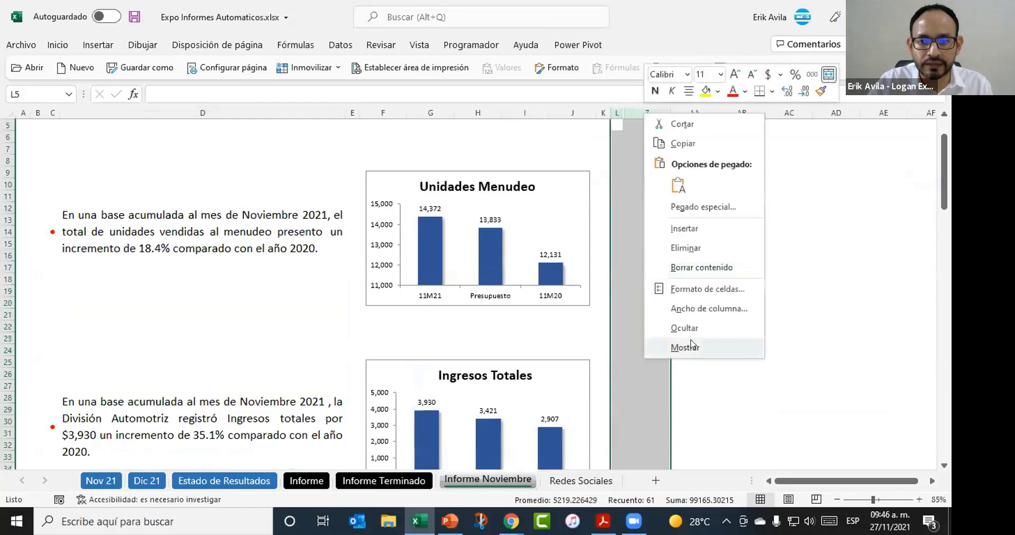
left_click(687, 344)
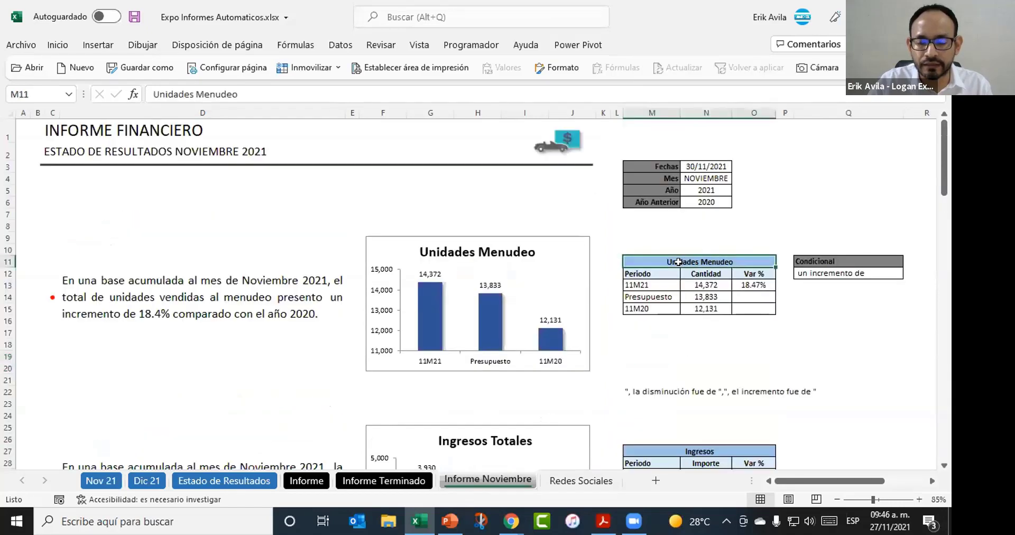
Compare the Unidades Menudeo, Ingresos, Margen Bruto and Gasto Total support tables with their charts and sentences on Informe Noviembre
left_click(687, 296)
scroll(656, 299, "down", 5)
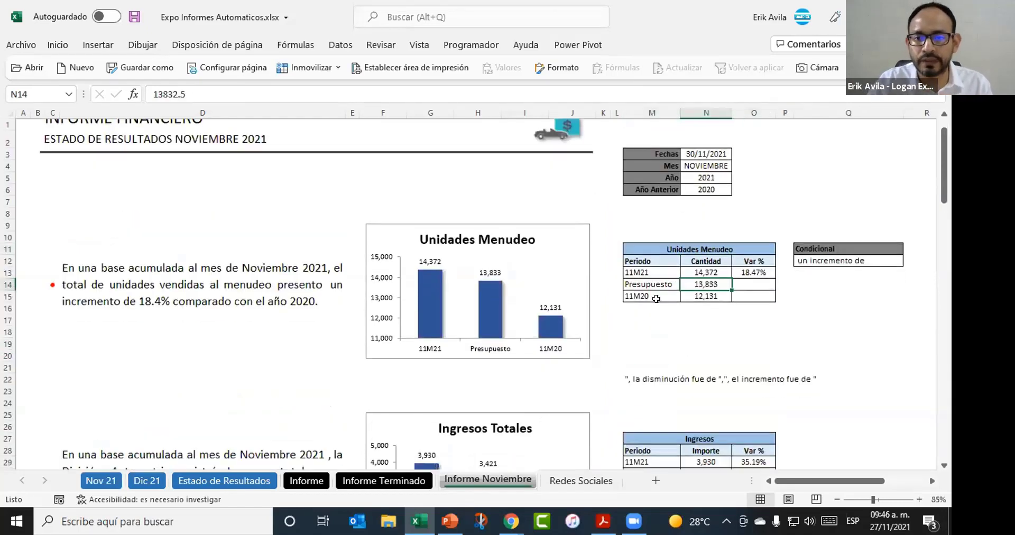
left_click(656, 298)
scroll(655, 299, "down", 5)
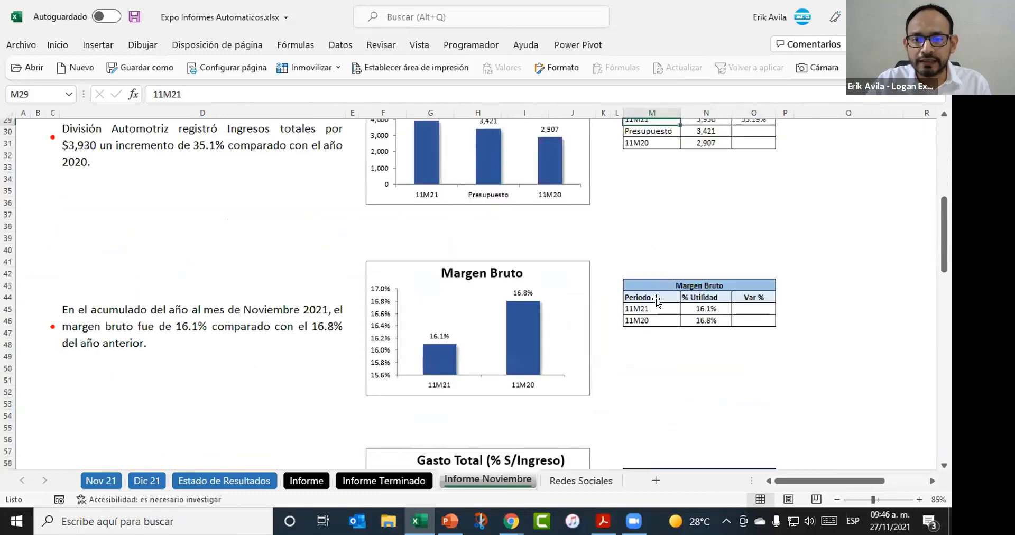
left_click(523, 328)
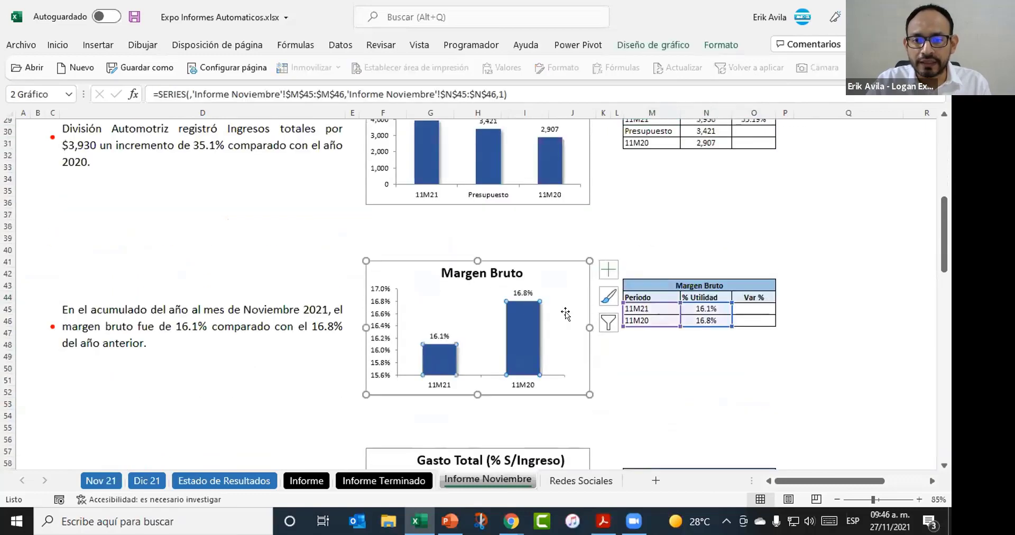
left_click(176, 329)
scroll(542, 332, "down", 6)
left_click(542, 332)
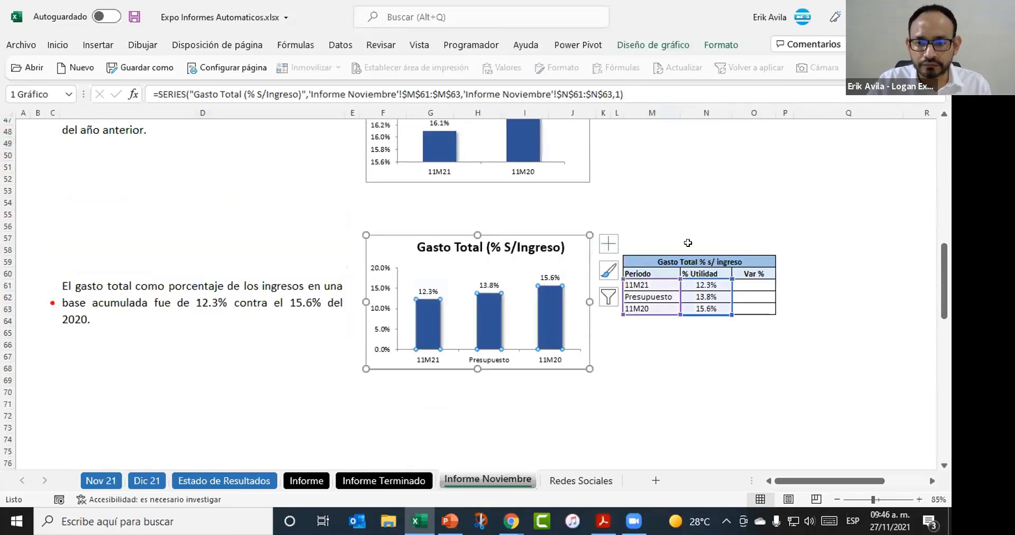
left_click(689, 249)
scroll(646, 265, "up", 9)
scroll(646, 264, "up", 7)
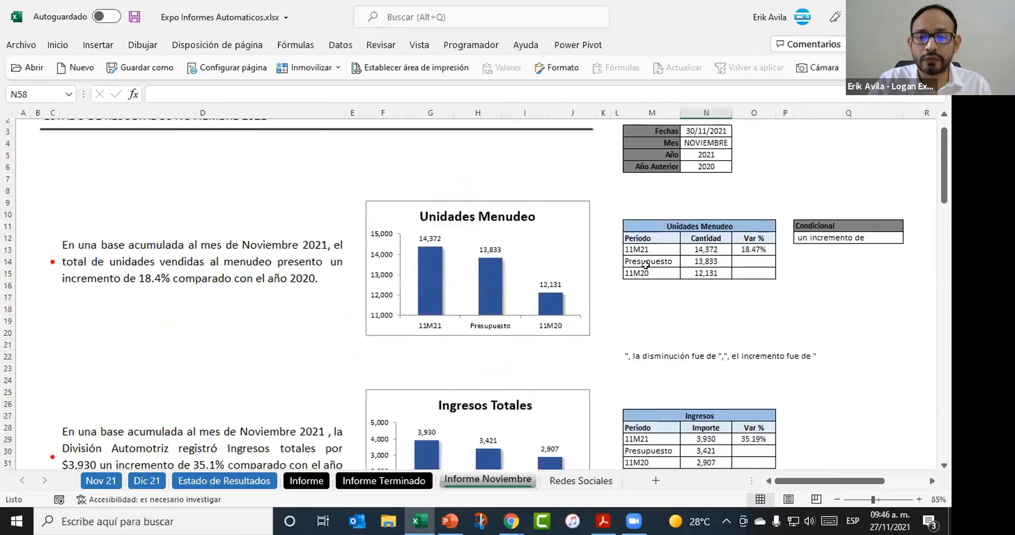
Check the print preview of the Informe Noviembre report and return to its sentence in D11
left_click(294, 254)
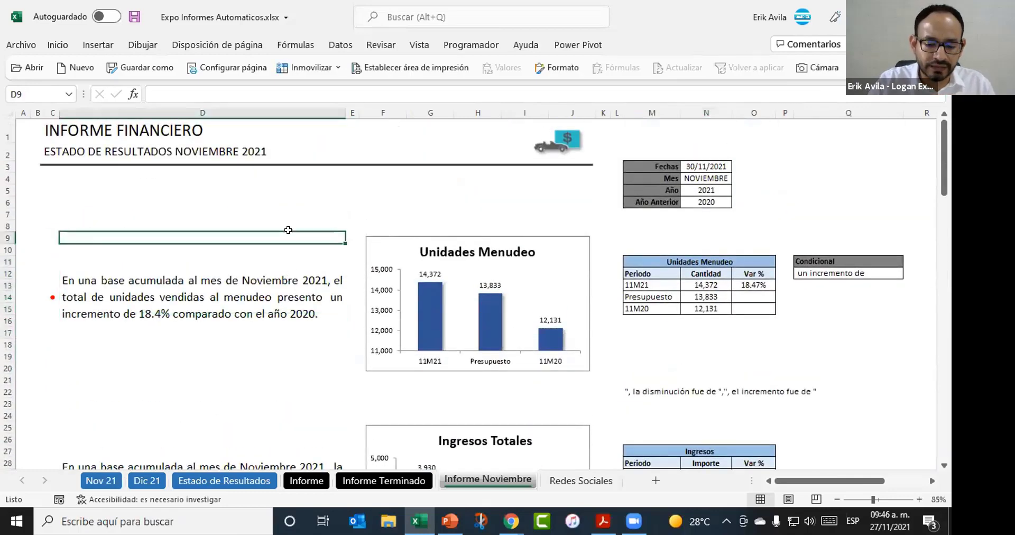
key("ctrl+p")
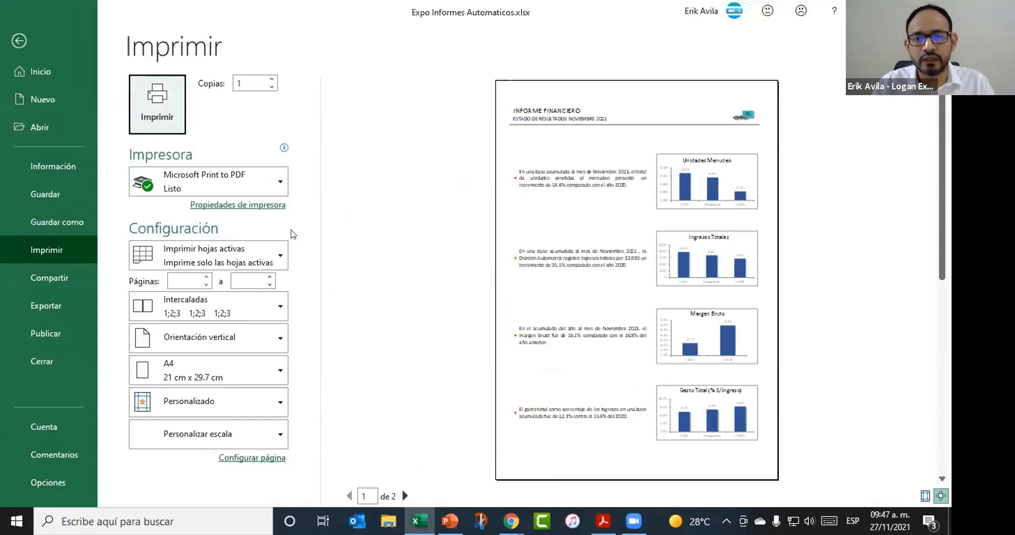
key("Escape")
left_click(267, 297)
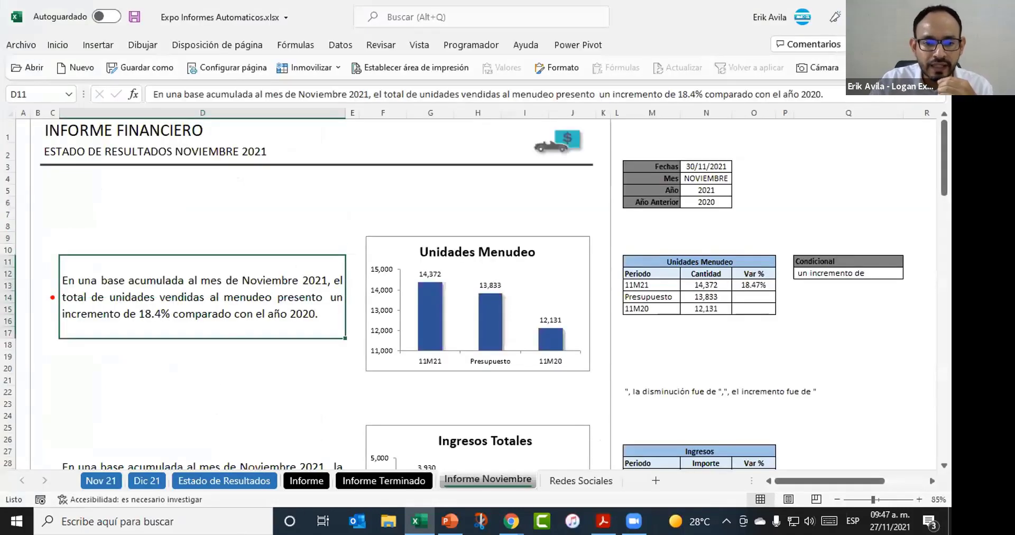
Switch to the Informe Terminado sheet
left_click(306, 481)
left_click(384, 481)
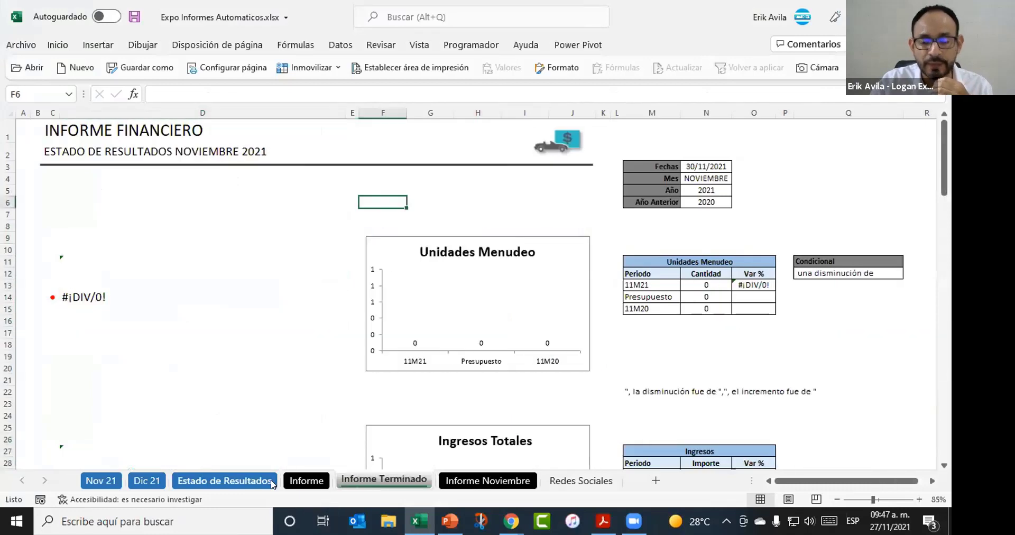